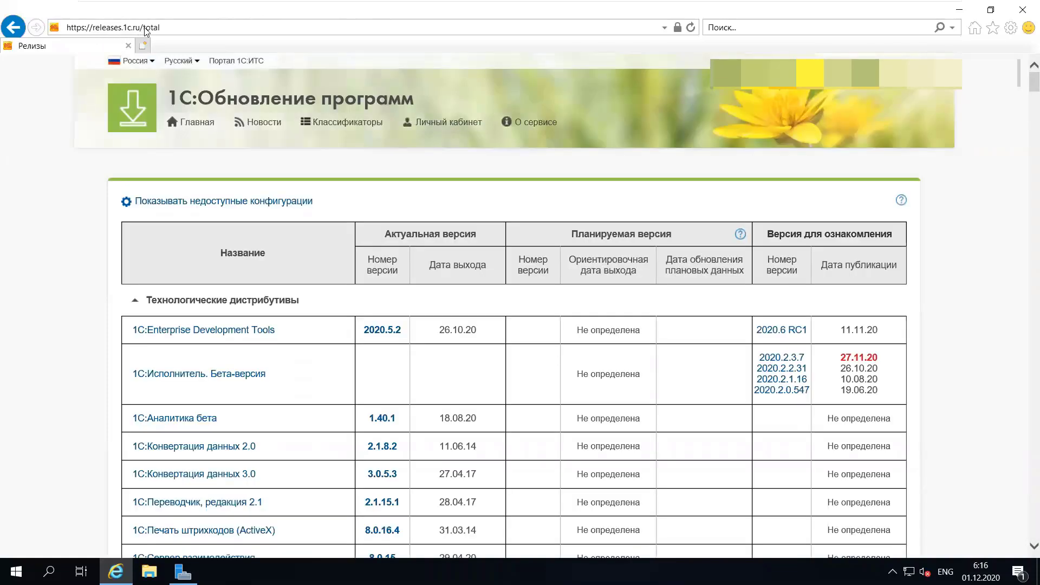
Look through the 1C releases list, covering technological distributions, standard libraries and standard configurations for Russia
{"action": "scroll", "coordinate": [358, 351], "scroll_direction": "down", "scroll_amount": 20}
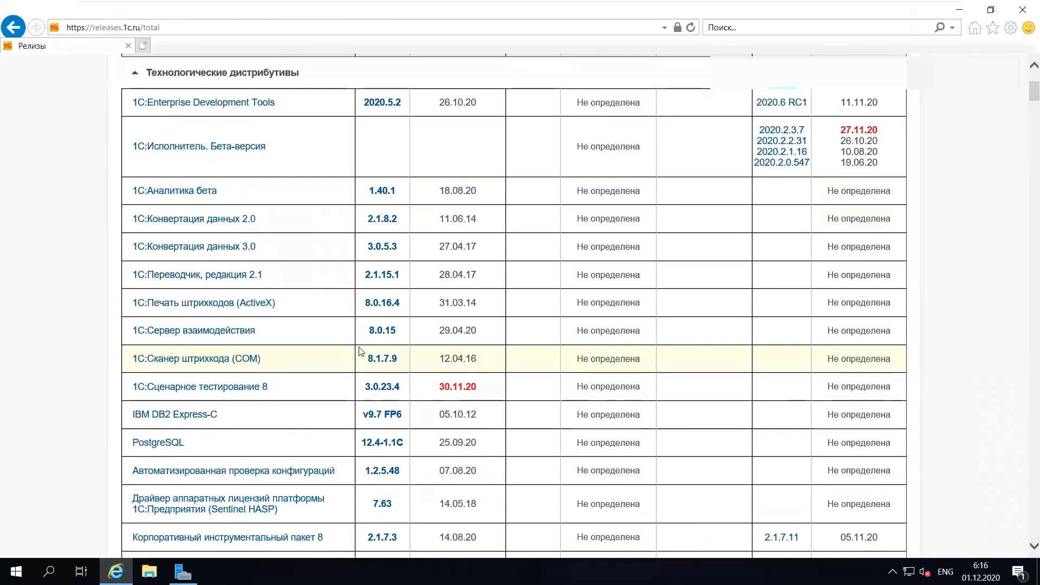
{"action": "scroll", "coordinate": [363, 352], "scroll_direction": "down", "scroll_amount": 12}
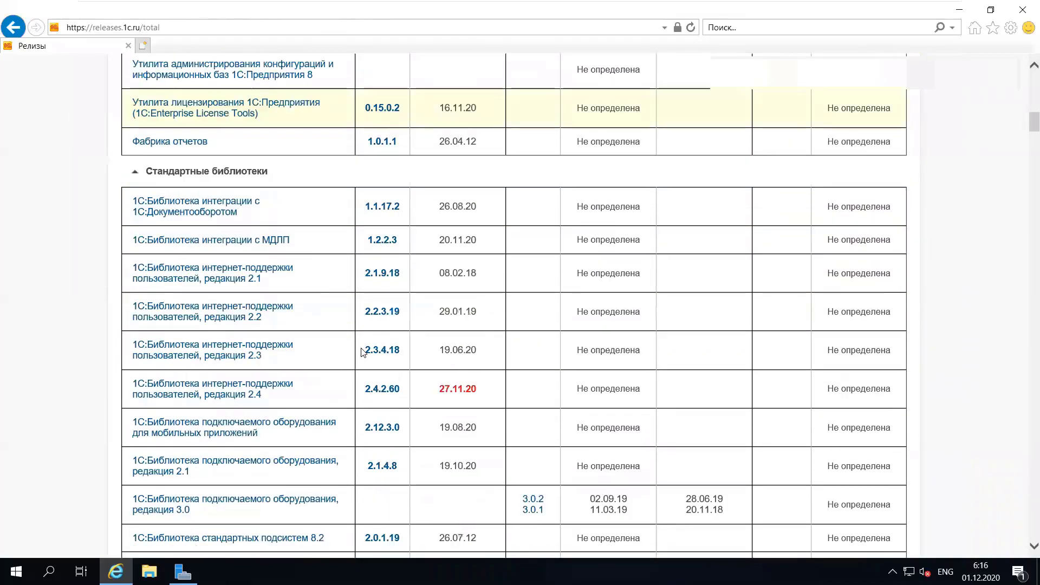
{"action": "scroll", "coordinate": [363, 354], "scroll_direction": "down", "scroll_amount": 12}
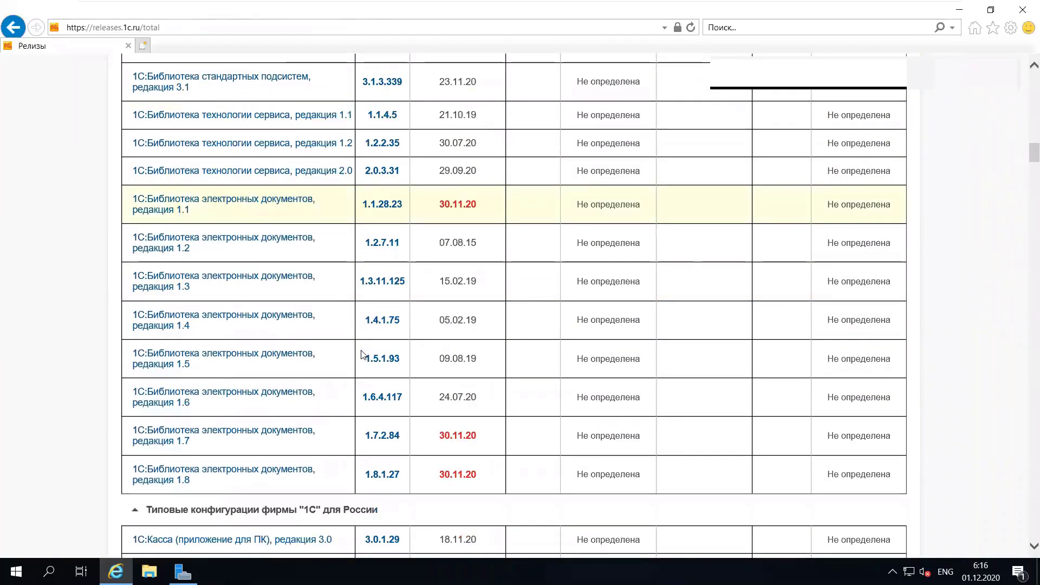
{"action": "scroll", "coordinate": [363, 354], "scroll_direction": "down", "scroll_amount": 14}
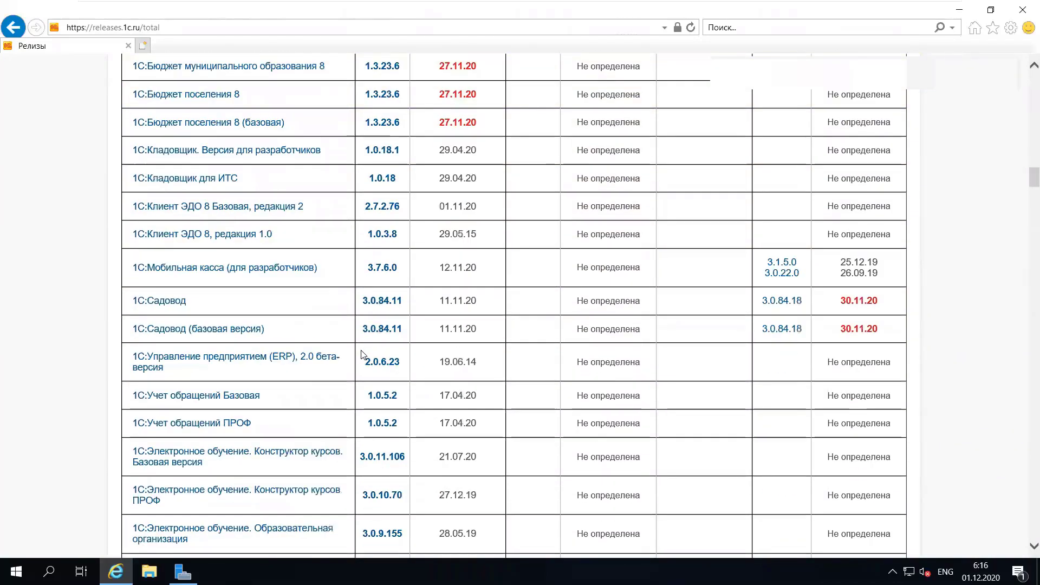
{"action": "scroll", "coordinate": [363, 355], "scroll_direction": "down", "scroll_amount": 7}
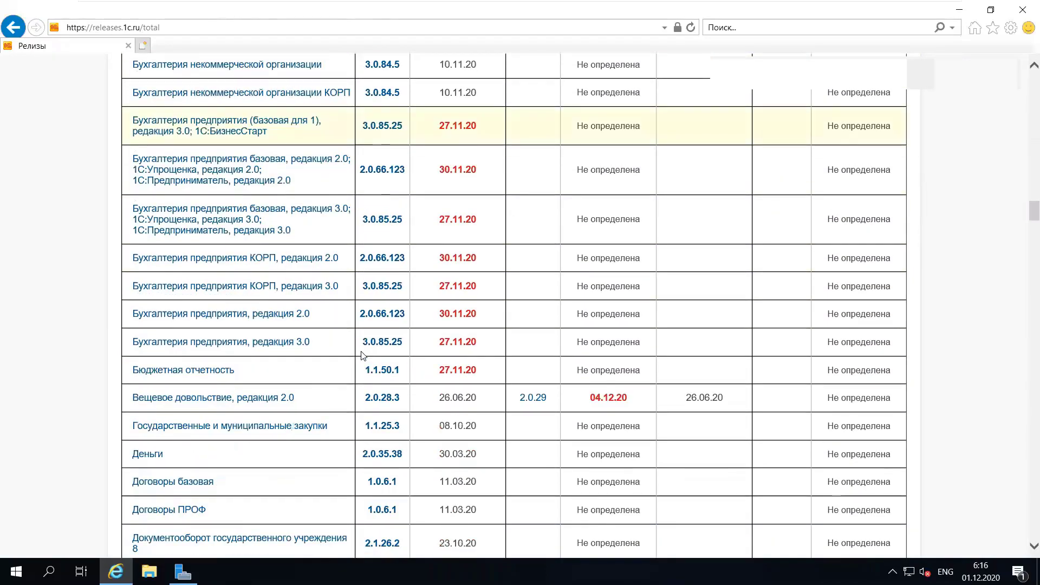
{"action": "scroll", "coordinate": [362, 358], "scroll_direction": "up", "scroll_amount": 17}
{"action": "scroll", "coordinate": [362, 358], "scroll_direction": "up", "scroll_amount": 15}
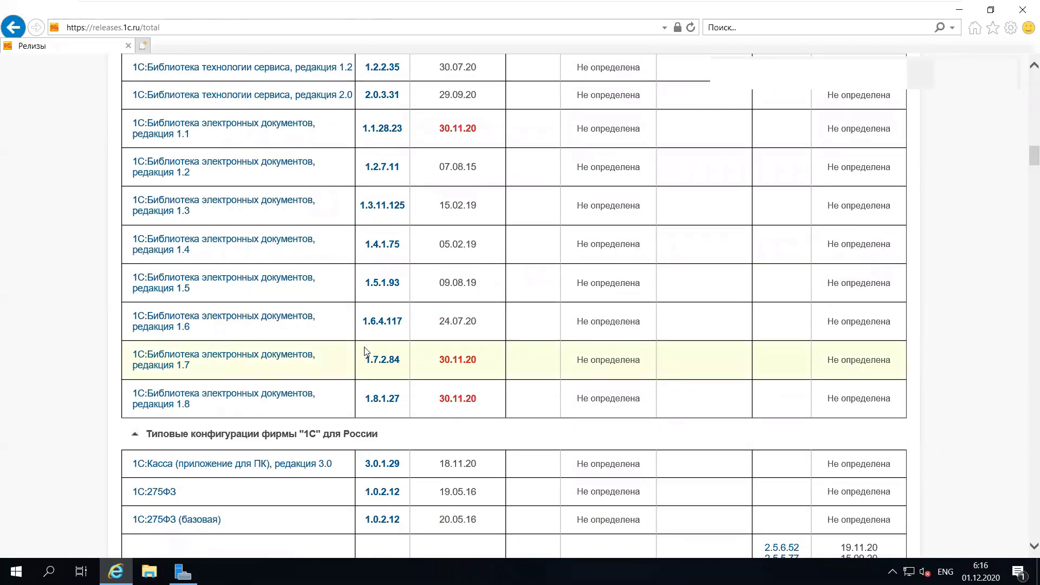
{"action": "scroll", "coordinate": [364, 352], "scroll_direction": "up", "scroll_amount": 10}
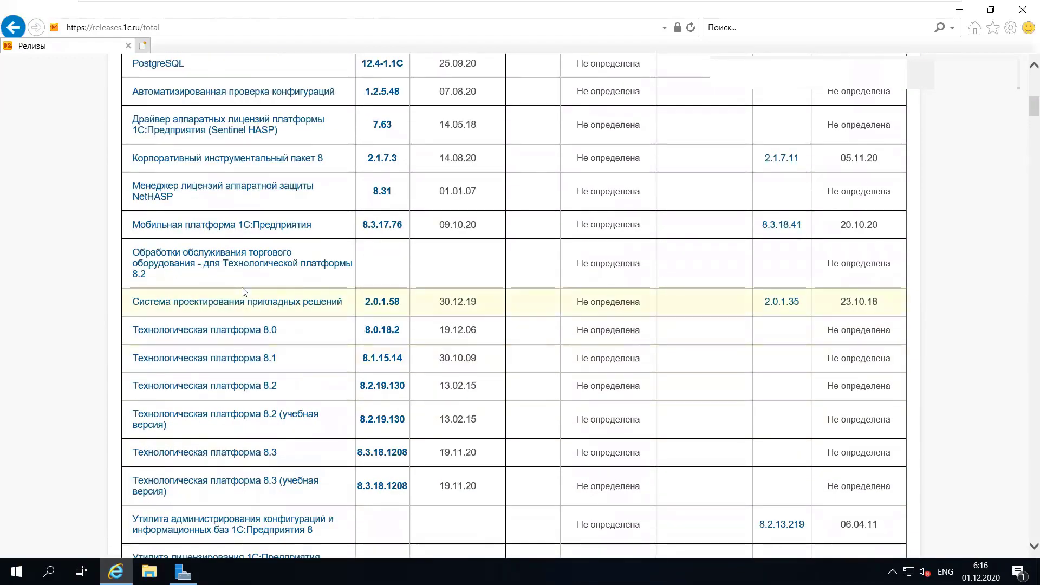
{"action": "scroll", "coordinate": [242, 292], "scroll_direction": "up", "scroll_amount": 10}
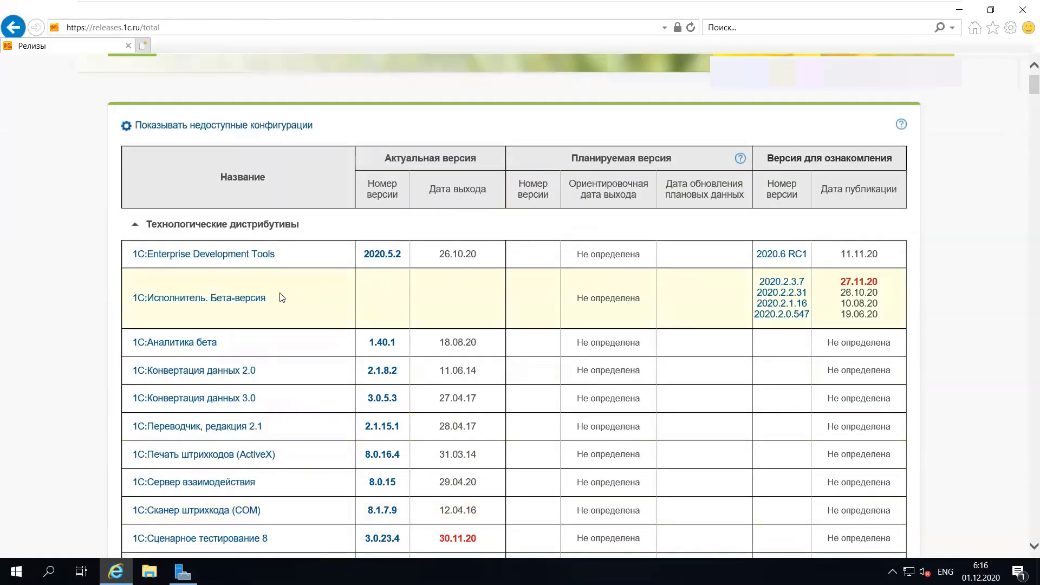
Open the release page for "Технологическая платформа 8.3" from the technological distributions section
{"action": "scroll", "coordinate": [267, 359], "scroll_direction": "down", "scroll_amount": 1}
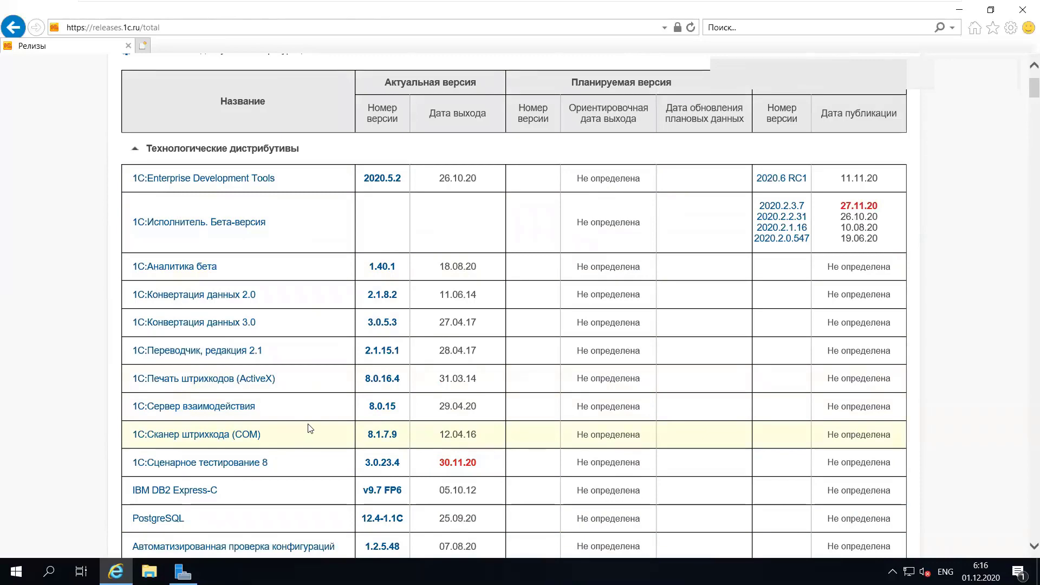
{"action": "scroll", "coordinate": [309, 429], "scroll_direction": "down", "scroll_amount": 7}
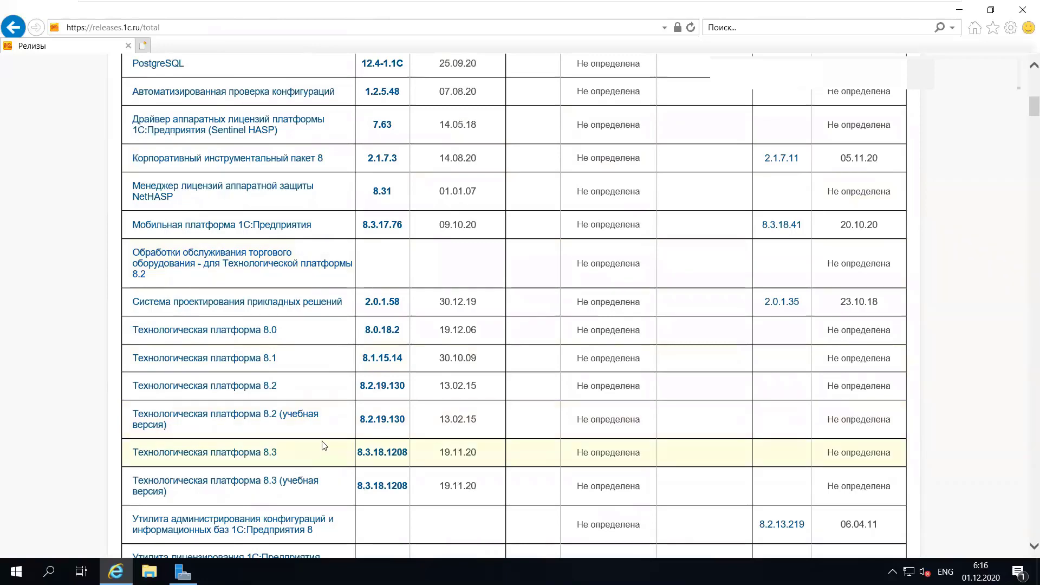
{"action": "scroll", "coordinate": [325, 446], "scroll_direction": "down", "scroll_amount": 1}
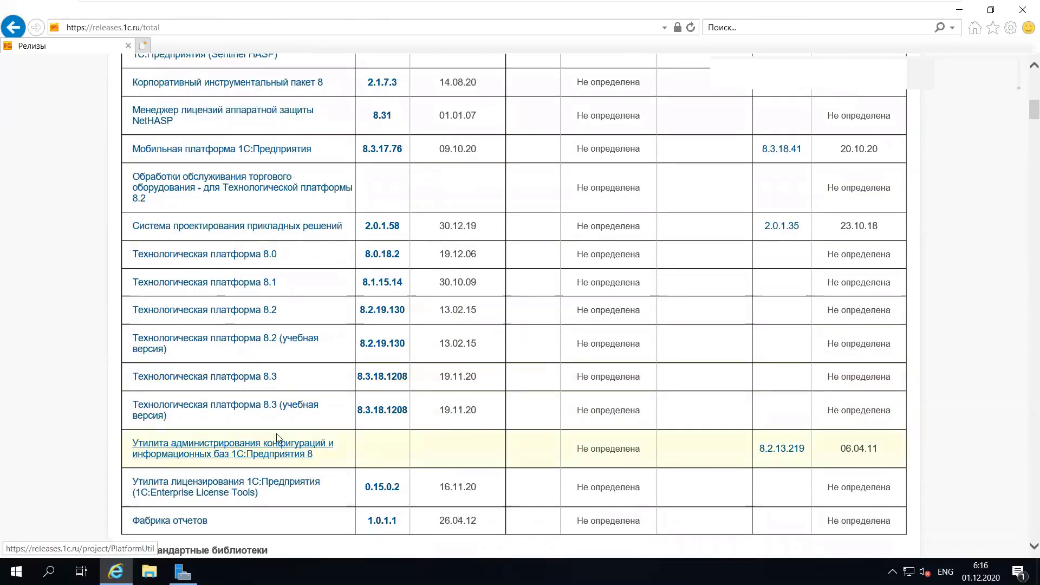
{"action": "left_click", "coordinate": [254, 379]}
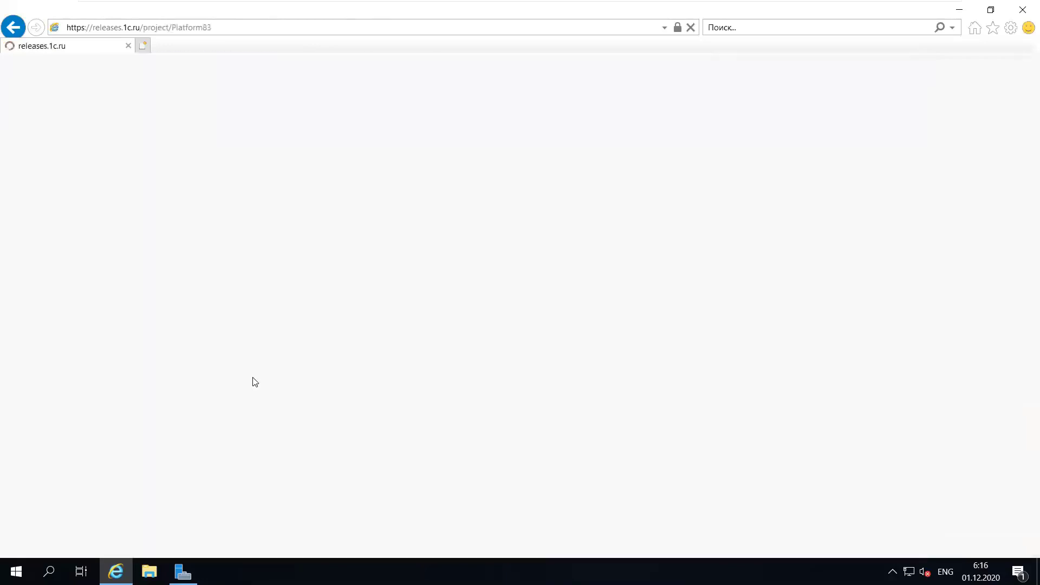
Review the platform's available versions and open the files page for version 8.3.18.1208
{"action": "scroll", "coordinate": [271, 378], "scroll_direction": "down", "scroll_amount": 12}
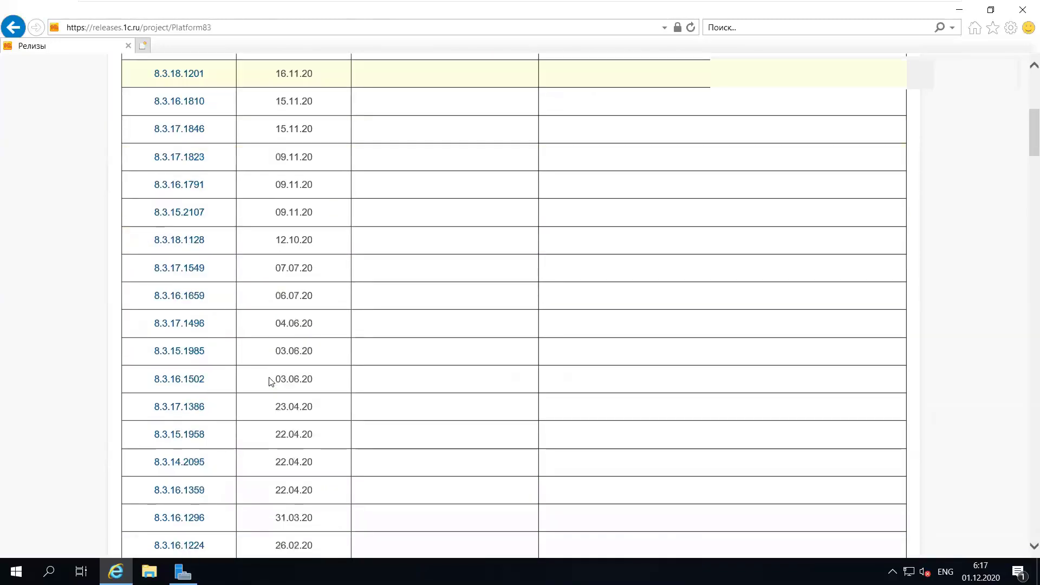
{"action": "scroll", "coordinate": [271, 383], "scroll_direction": "down", "scroll_amount": 15}
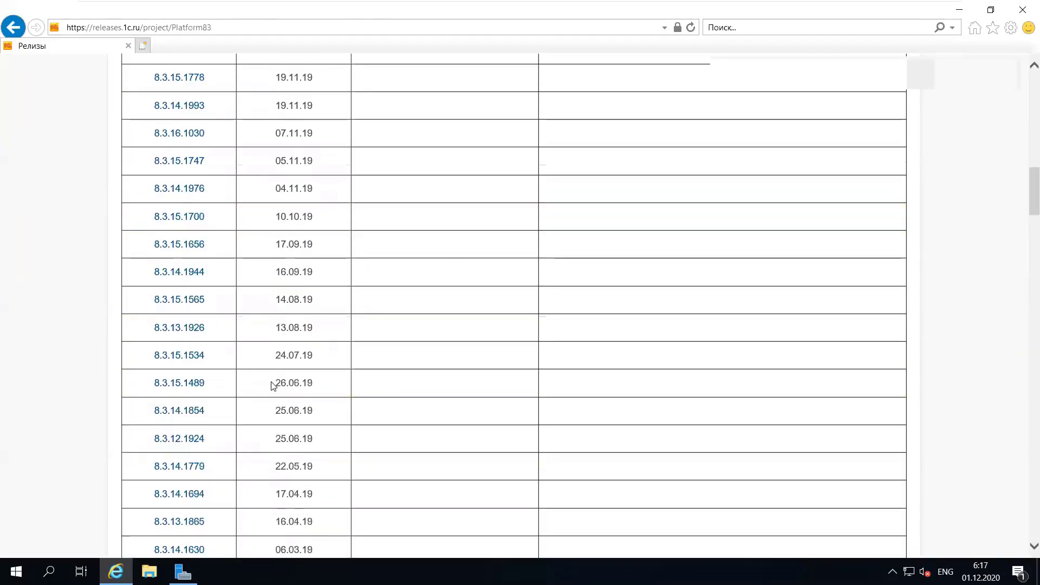
{"action": "scroll", "coordinate": [273, 385], "scroll_direction": "up", "scroll_amount": 15}
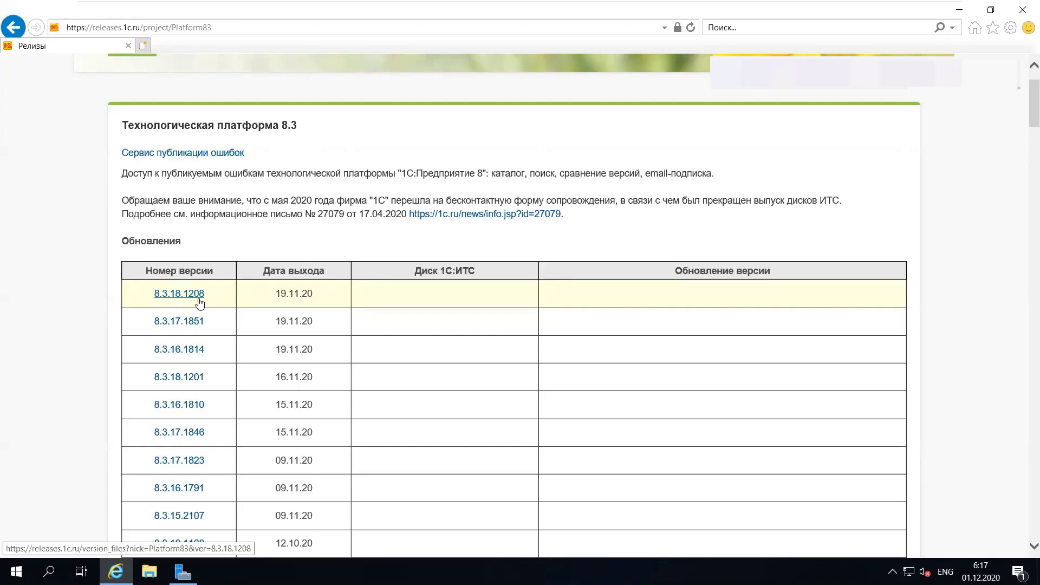
{"action": "left_click", "coordinate": [179, 296]}
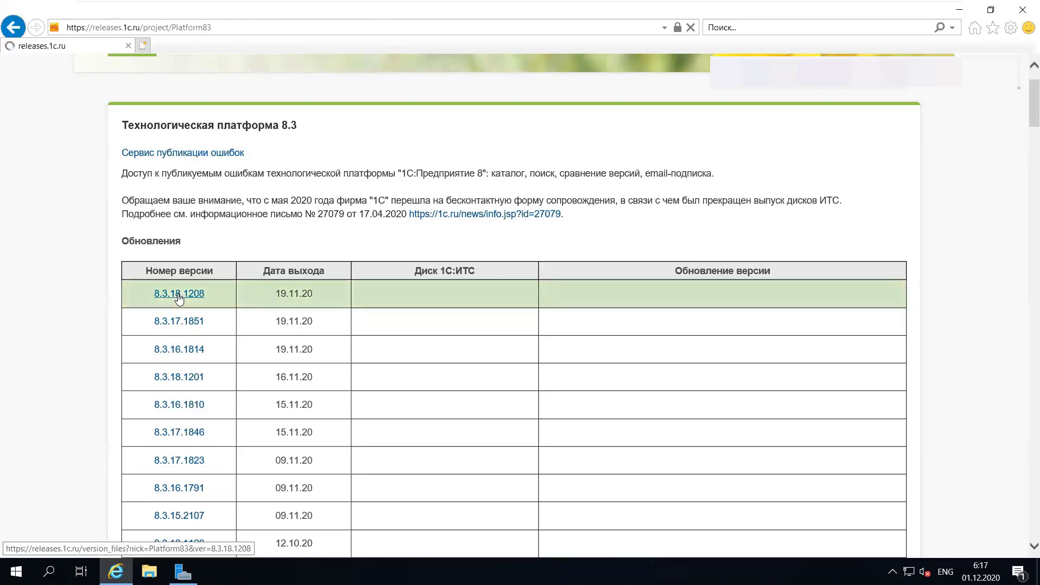
Examine the thin client, platform, client and server distributions offered for version 8.3.18.1208
{"action": "scroll", "coordinate": [448, 283], "scroll_direction": "down", "scroll_amount": 3}
{"action": "scroll", "coordinate": [448, 283], "scroll_direction": "down", "scroll_amount": 4}
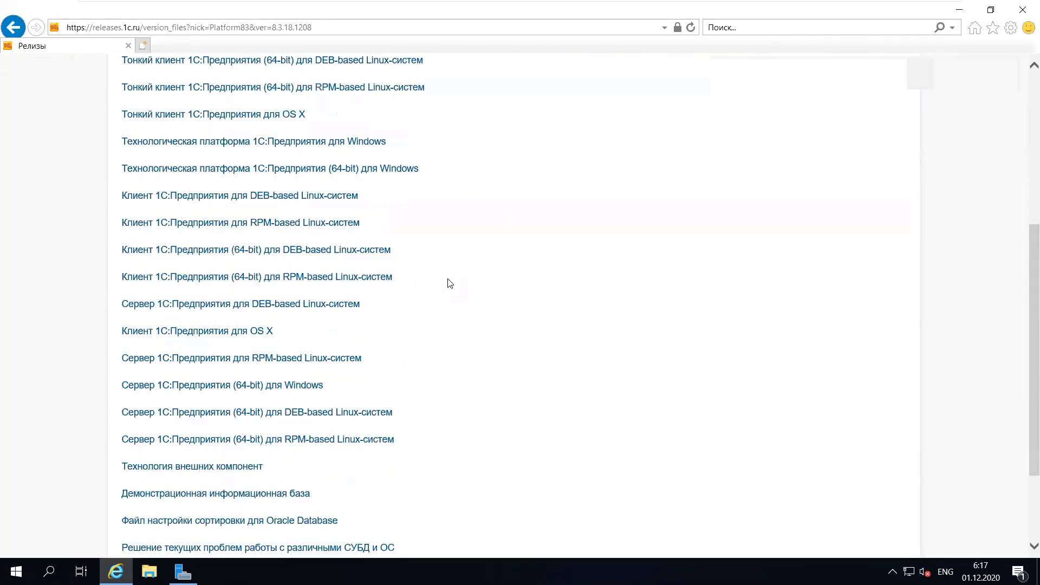
{"action": "scroll", "coordinate": [451, 284], "scroll_direction": "up", "scroll_amount": 3}
{"action": "scroll", "coordinate": [452, 284], "scroll_direction": "up", "scroll_amount": 4}
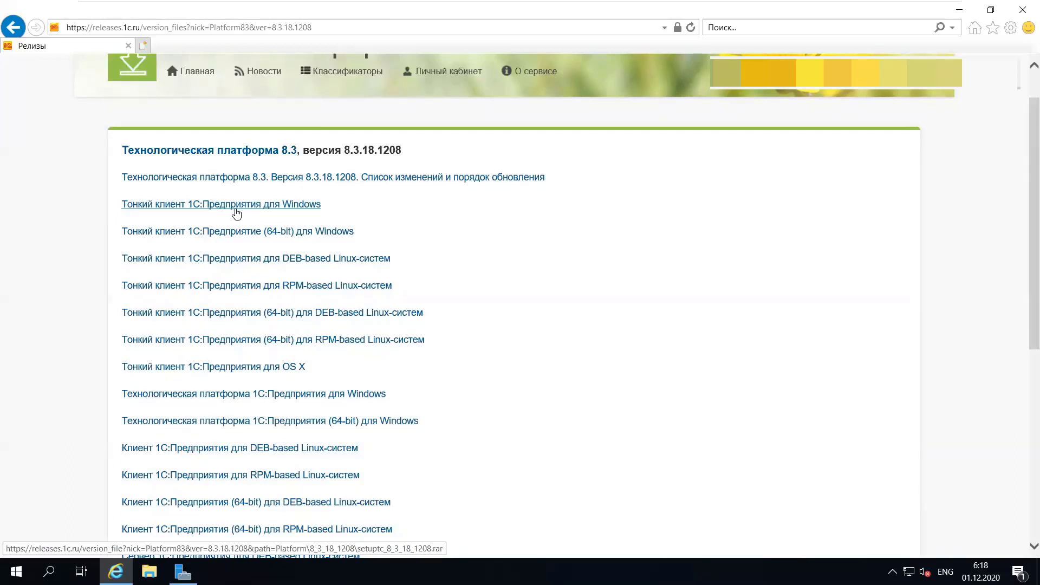
{"action": "scroll", "coordinate": [241, 187], "scroll_direction": "down", "scroll_amount": 1}
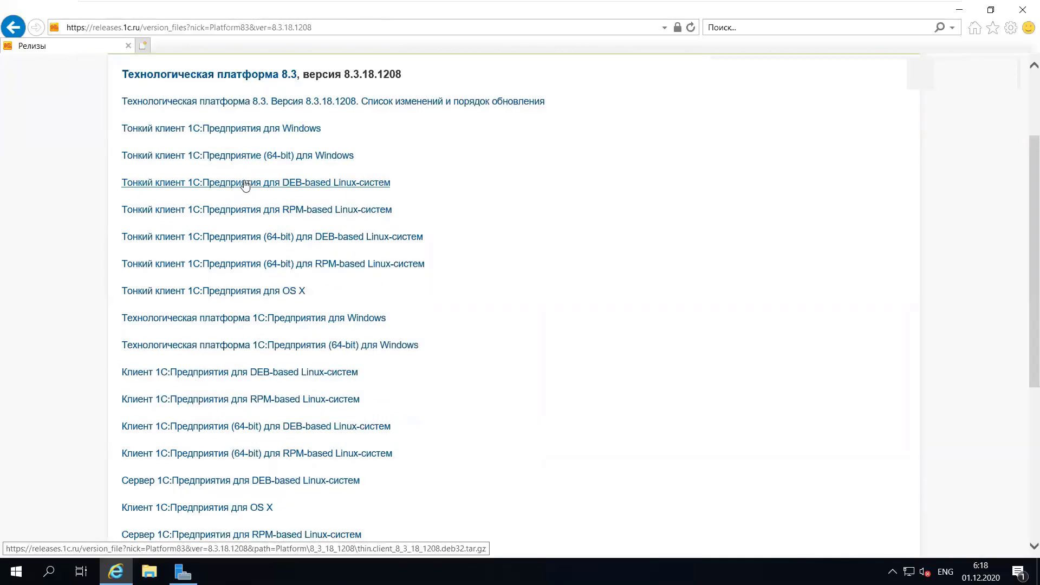
{"action": "scroll", "coordinate": [243, 223], "scroll_direction": "down", "scroll_amount": 1}
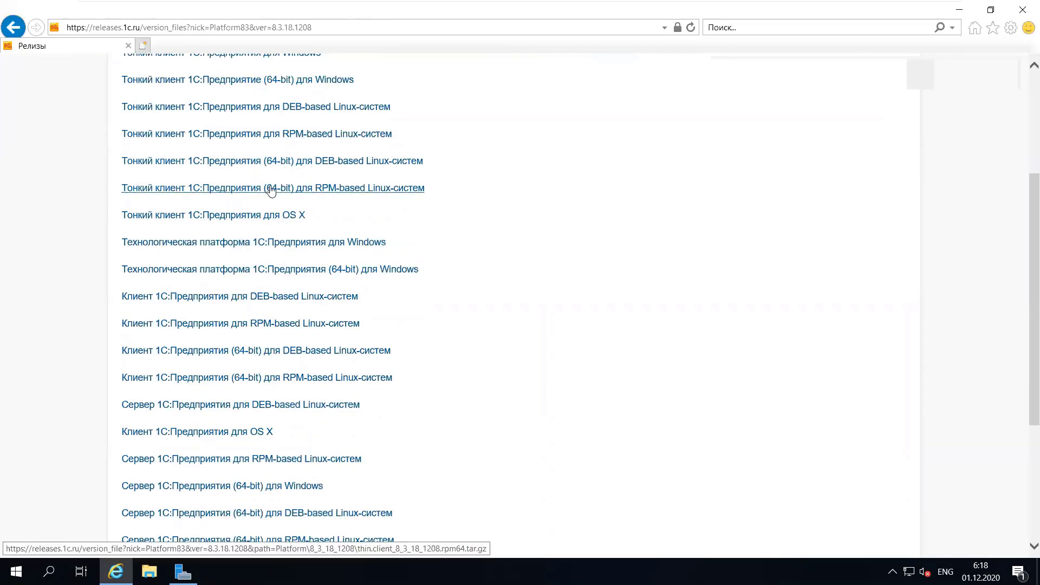
{"action": "scroll", "coordinate": [285, 187], "scroll_direction": "up", "scroll_amount": 1}
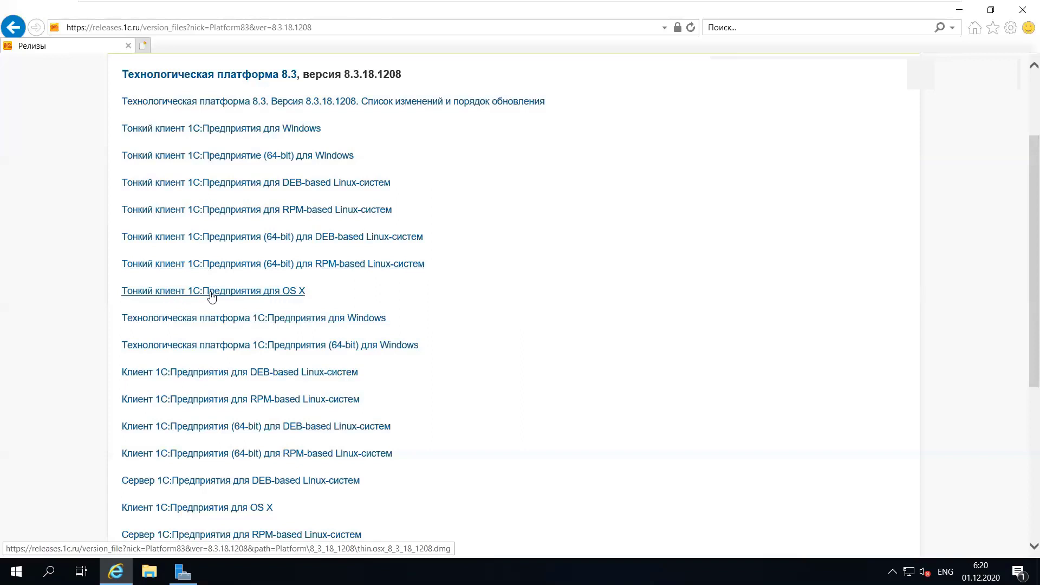
{"action": "scroll", "coordinate": [212, 297], "scroll_direction": "down", "scroll_amount": 4}
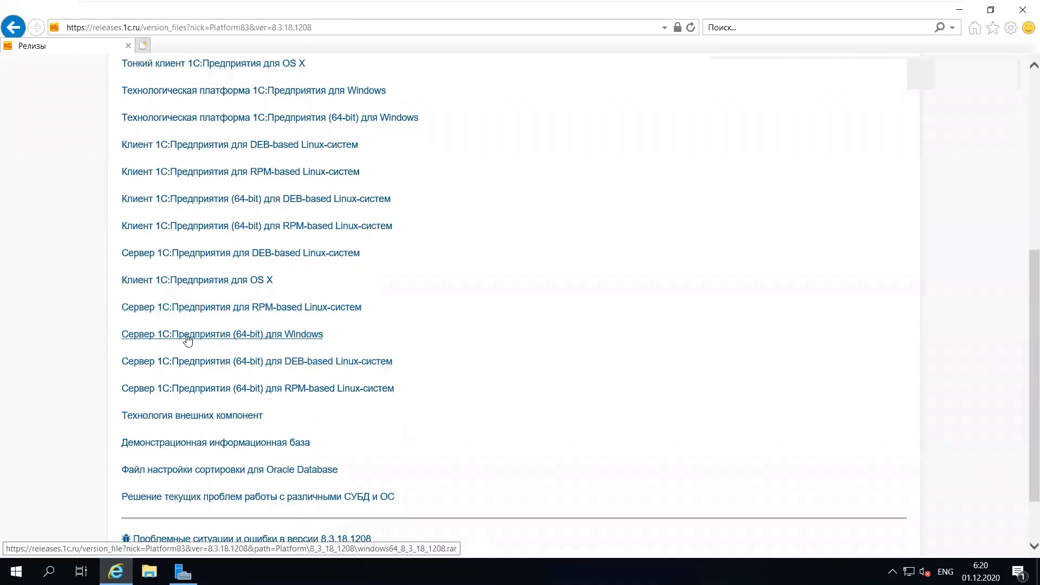
Open the download page for "Технологическая платформа 1С:Предприятия (64-bit) для Windows"
{"action": "scroll", "coordinate": [240, 138], "scroll_direction": "up", "scroll_amount": 1}
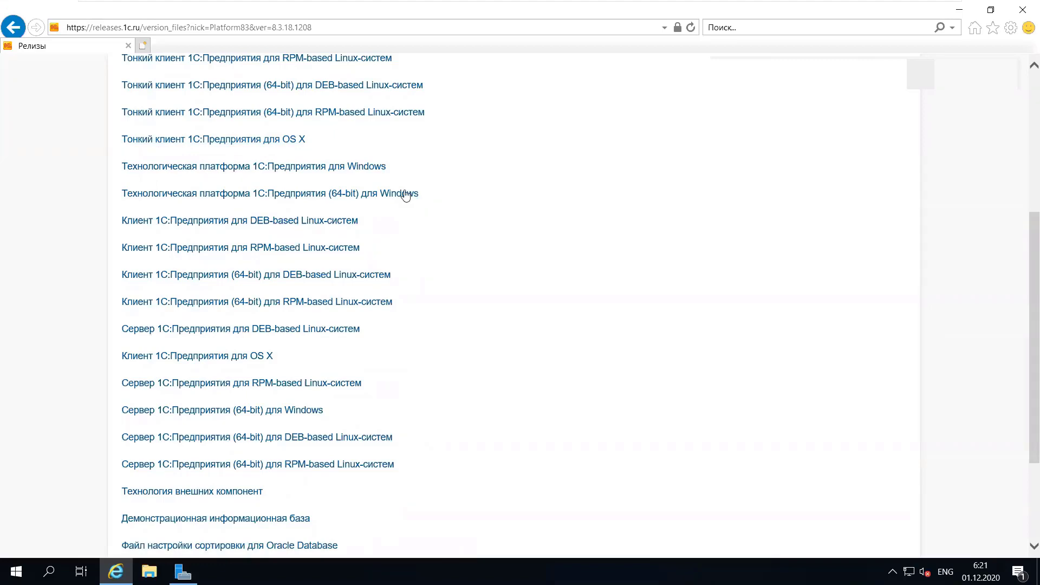
{"action": "scroll", "coordinate": [412, 217], "scroll_direction": "down", "scroll_amount": 1}
{"action": "scroll", "coordinate": [420, 230], "scroll_direction": "up", "scroll_amount": 2}
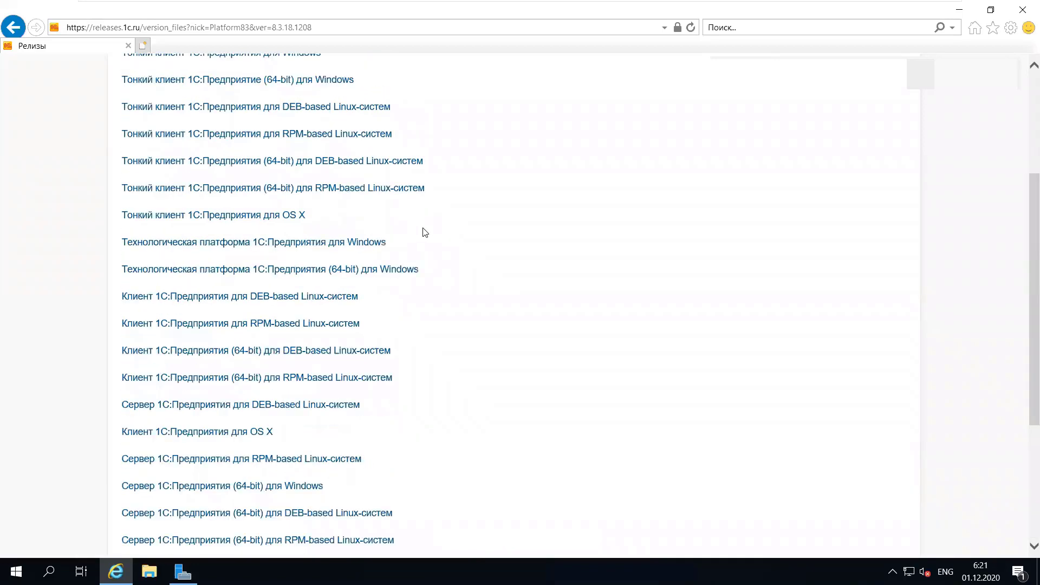
{"action": "left_click", "coordinate": [350, 272]}
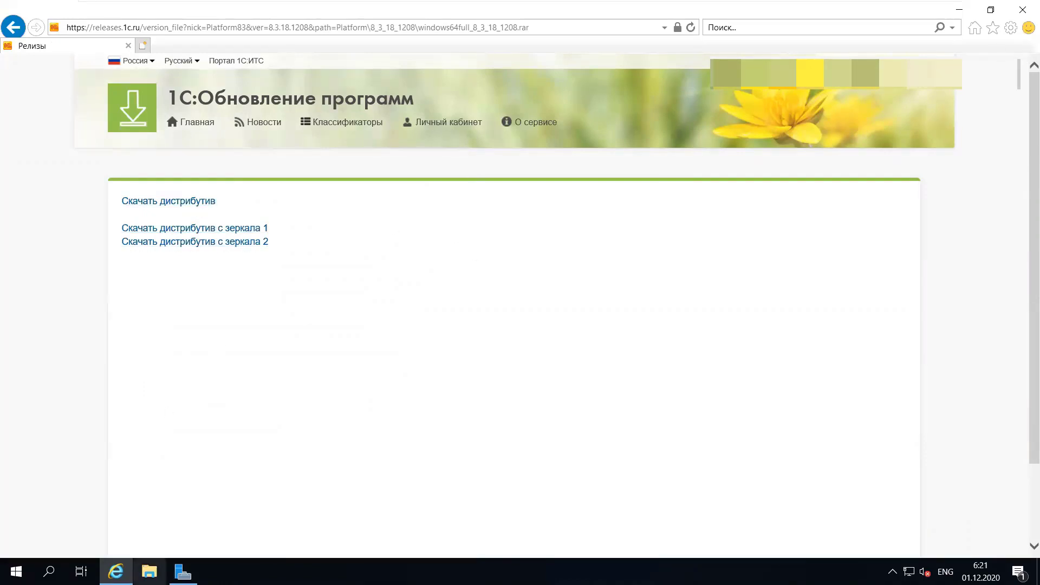
Switch to File Explorer, maximize it, open the Distr folder and select the windows64full_8_3_18_1208.rar archive
{"action": "left_click", "coordinate": [149, 571]}
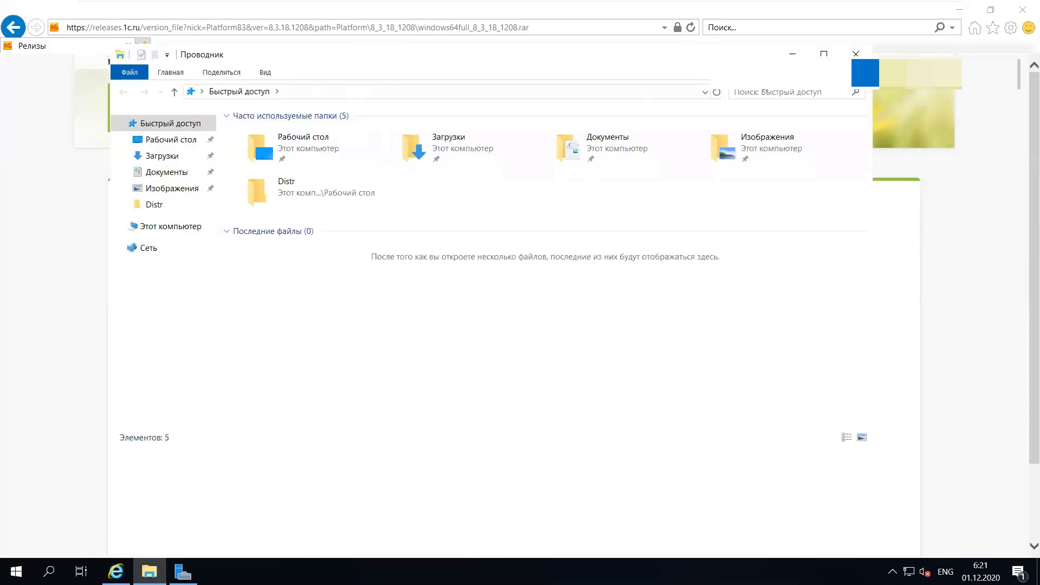
{"action": "left_click", "coordinate": [826, 53]}
{"action": "left_click", "coordinate": [51, 156]}
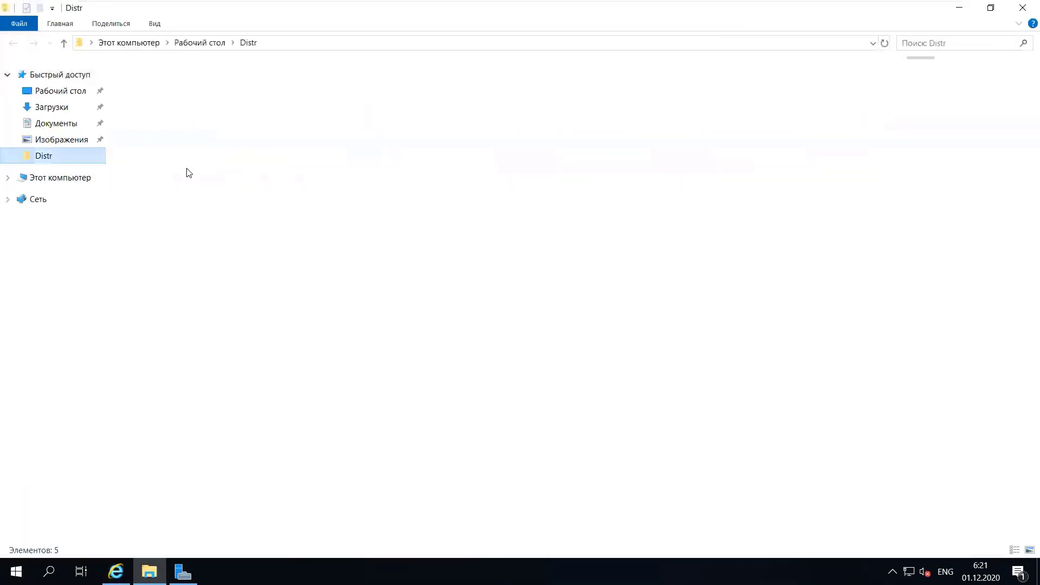
{"action": "left_click", "coordinate": [186, 133]}
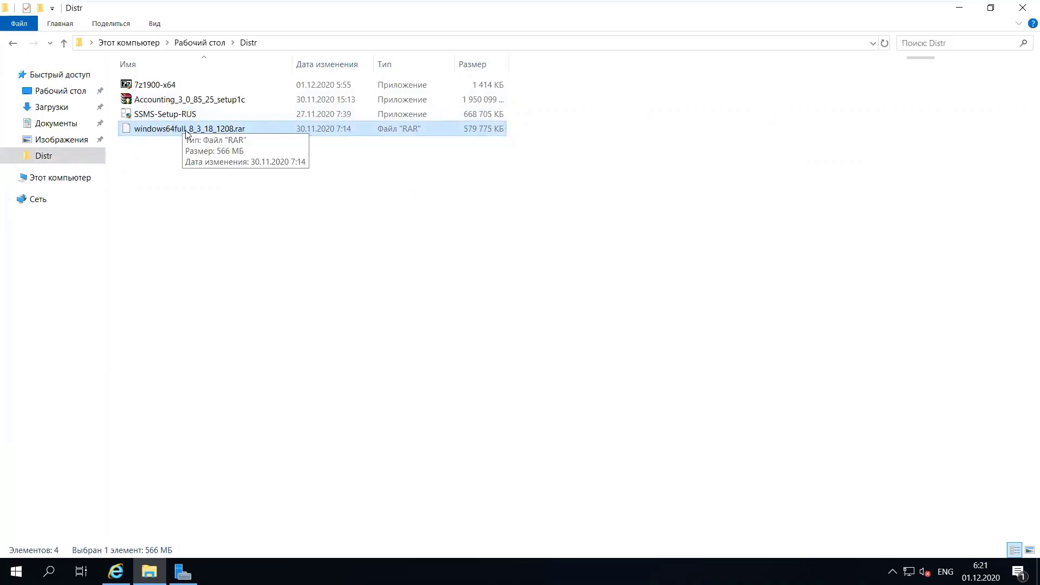
{"action": "left_click", "coordinate": [162, 151]}
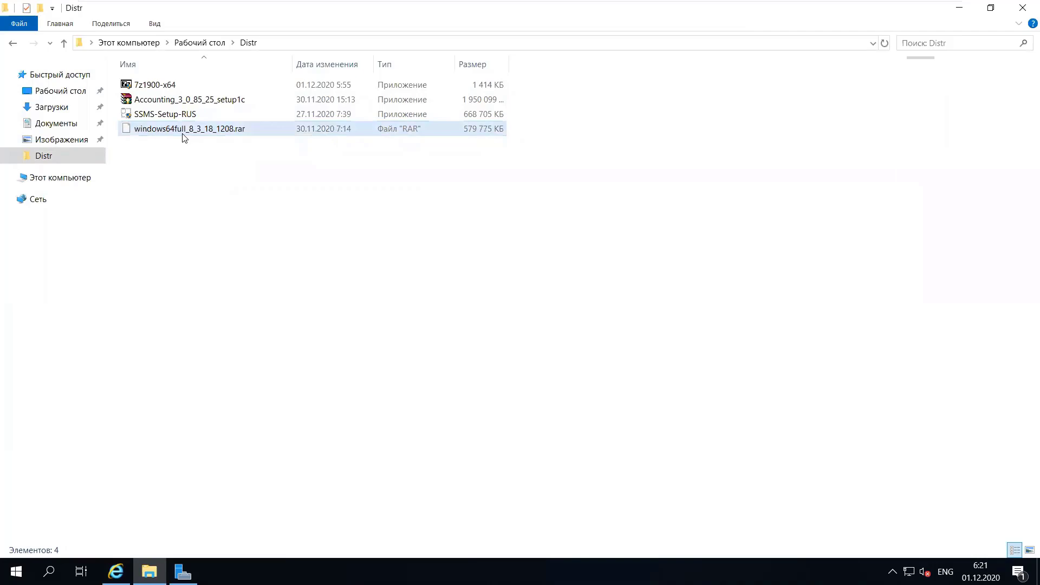
{"action": "left_click", "coordinate": [182, 133]}
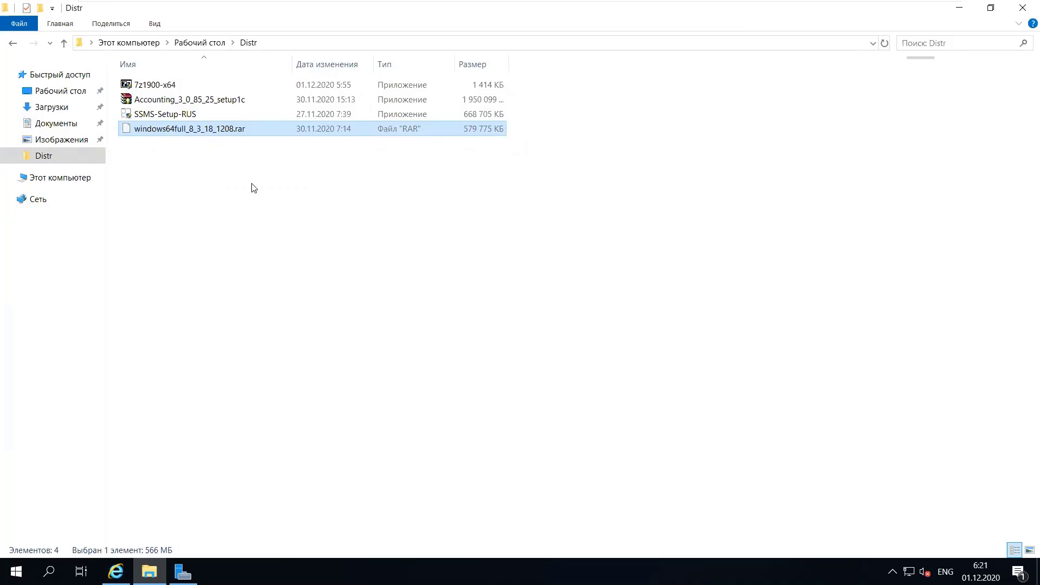
Switch to Internet Explorer and go back to the list of distributions for version 8.3.18.1208
{"action": "key", "text": "alt+Tab"}
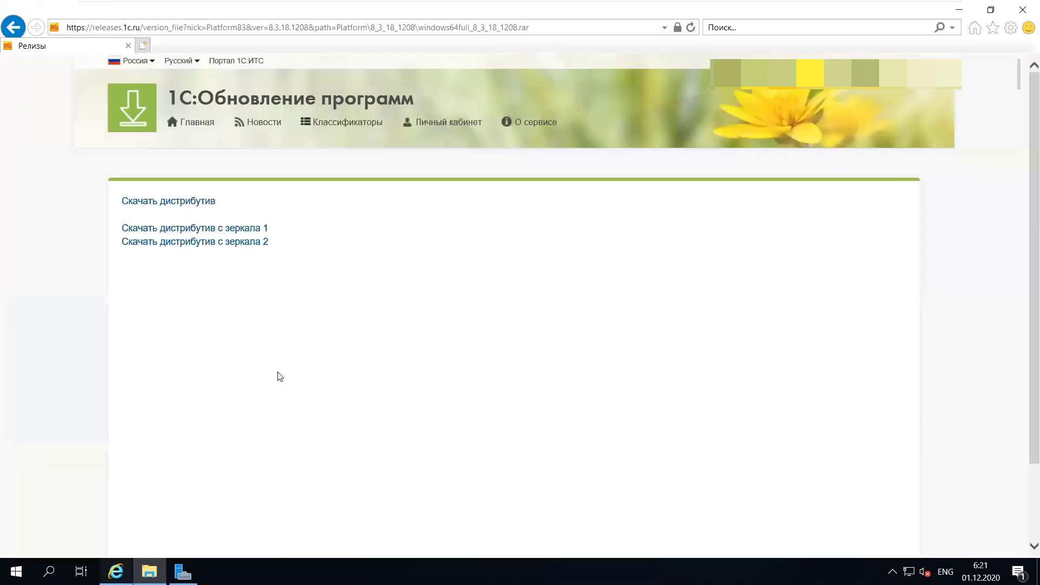
{"action": "right_click", "coordinate": [465, 210]}
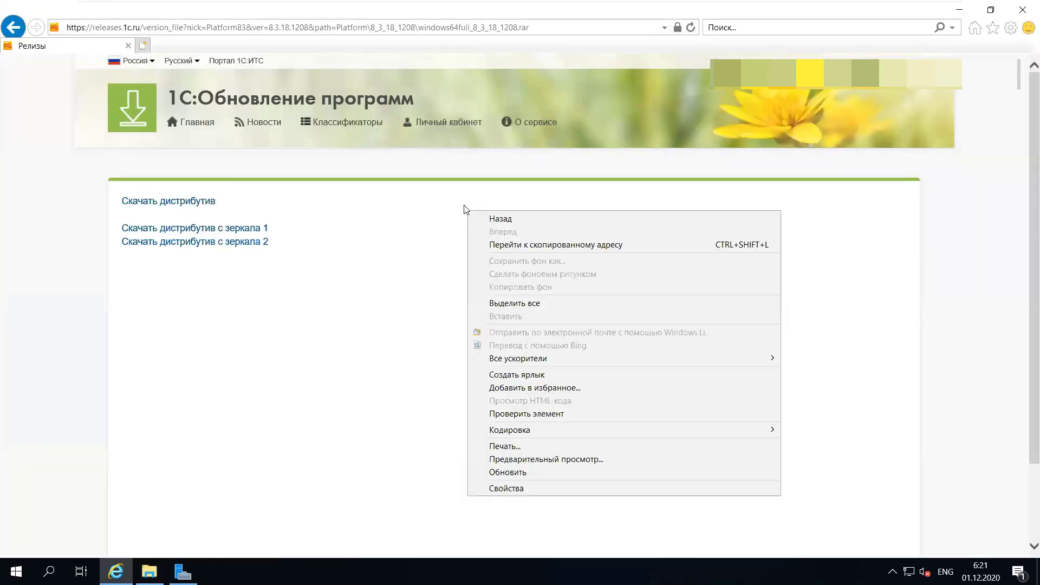
{"action": "left_click", "coordinate": [508, 221]}
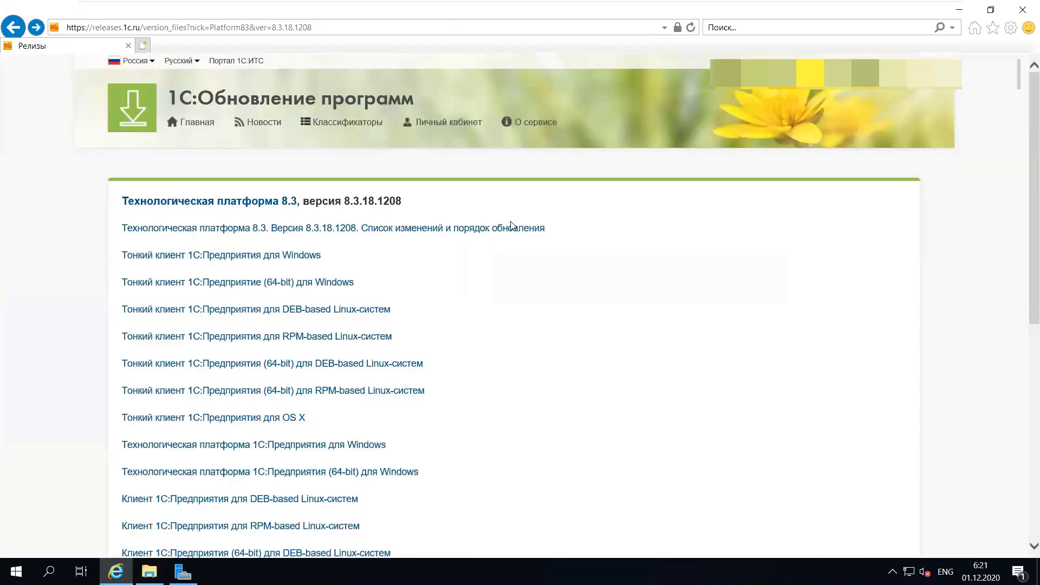
{"action": "scroll", "coordinate": [432, 286], "scroll_direction": "down", "scroll_amount": 10}
Return to the Distr folder in File Explorer and select the downloaded 64-bit platform archive
{"action": "key", "text": "alt+Tab"}
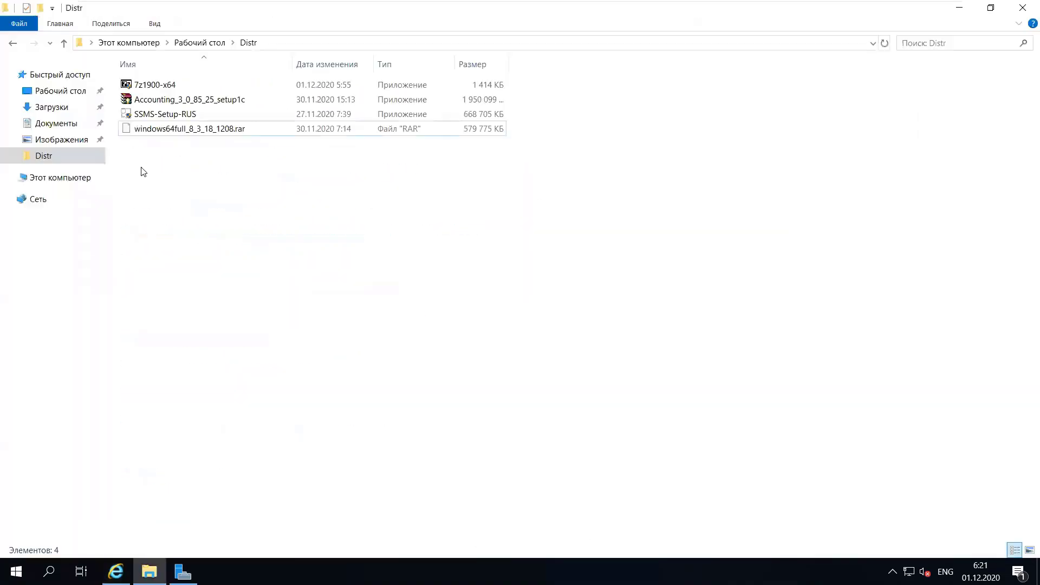
{"action": "left_click", "coordinate": [235, 129]}
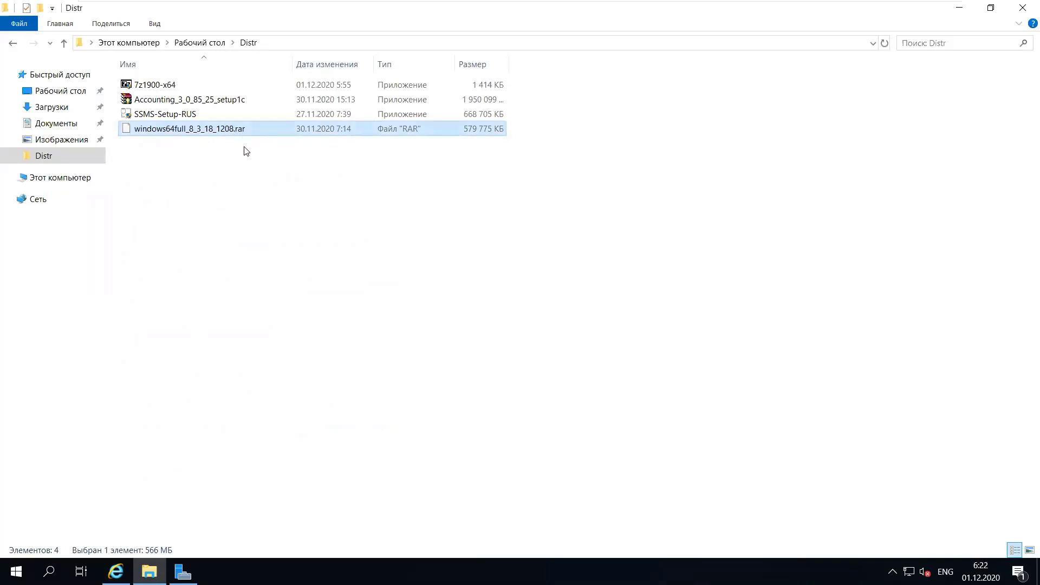
{"action": "right_click", "coordinate": [196, 132]}
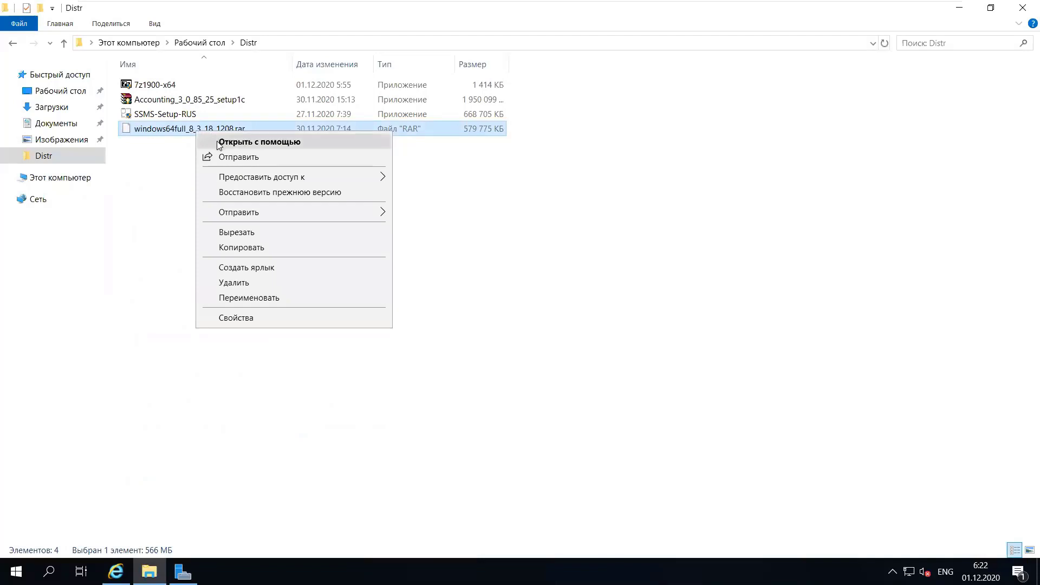
{"action": "left_click", "coordinate": [142, 155]}
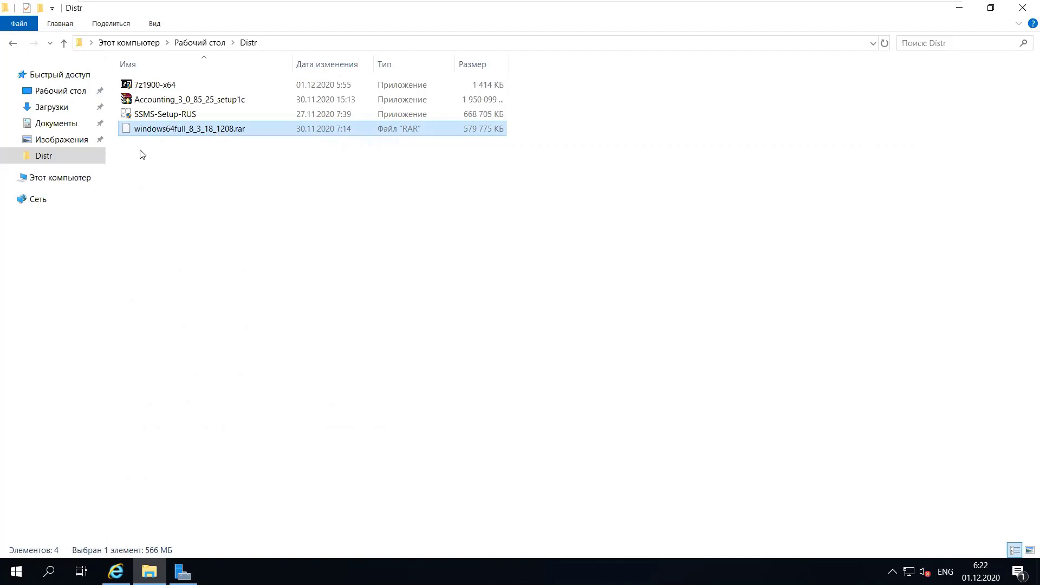
{"action": "left_click", "coordinate": [241, 135]}
Run the 7z1900-x64 installer from the Distr folder and install 7-Zip 19.00 into C:\Program Files\7-Zip\
{"action": "left_click", "coordinate": [167, 86]}
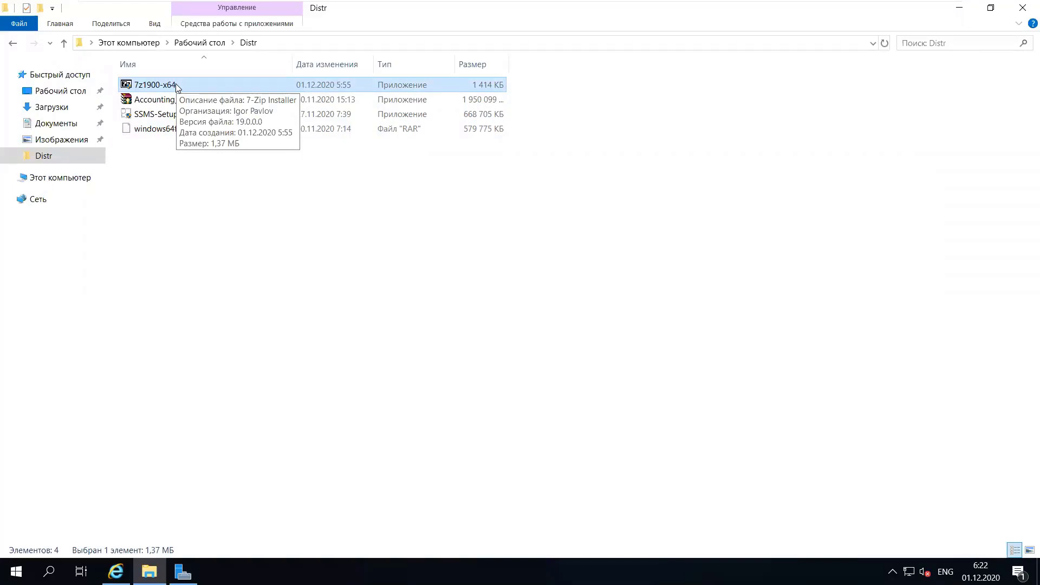
{"action": "double_click", "coordinate": [175, 85]}
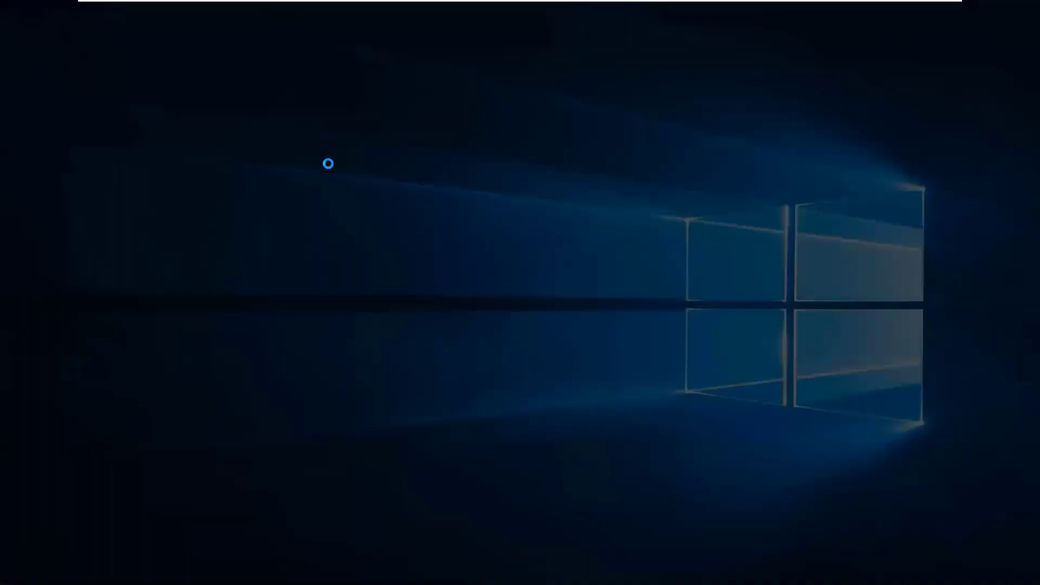
{"action": "left_click", "coordinate": [475, 385]}
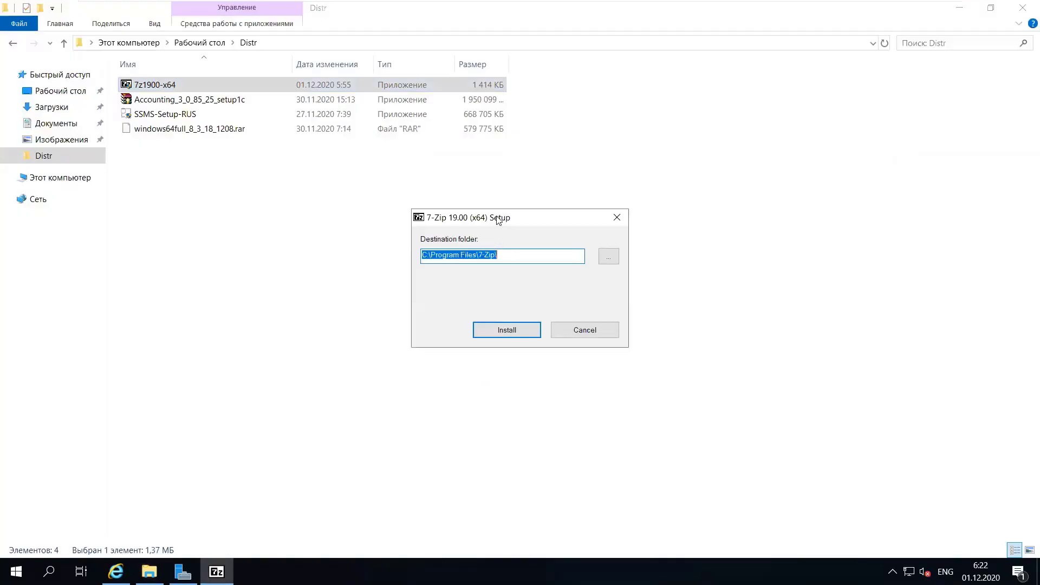
{"action": "left_click_drag", "start_coordinate": [499, 219], "coordinate": [402, 178]}
{"action": "left_click", "coordinate": [417, 290]}
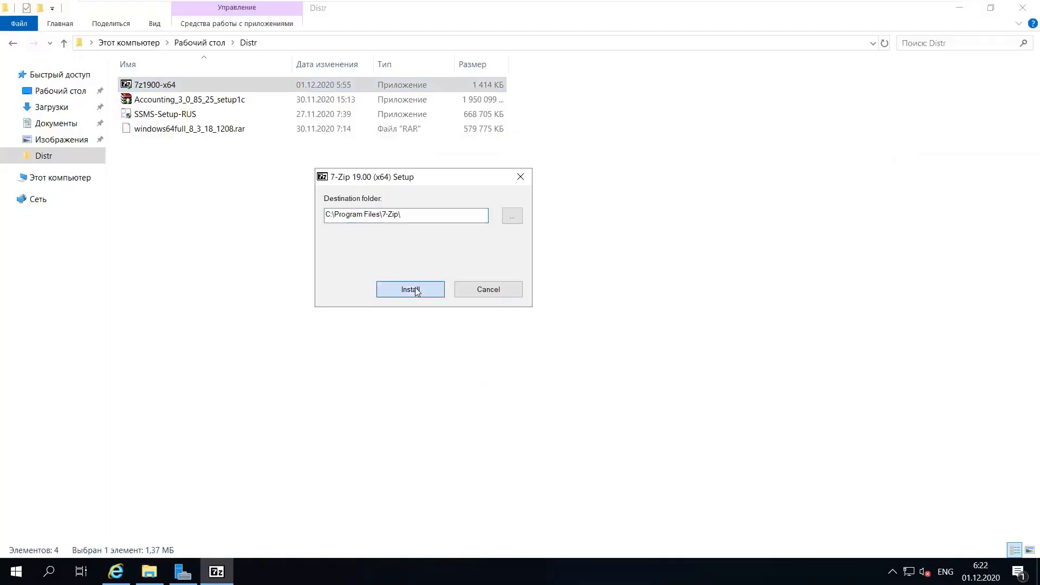
{"action": "key", "text": "Return"}
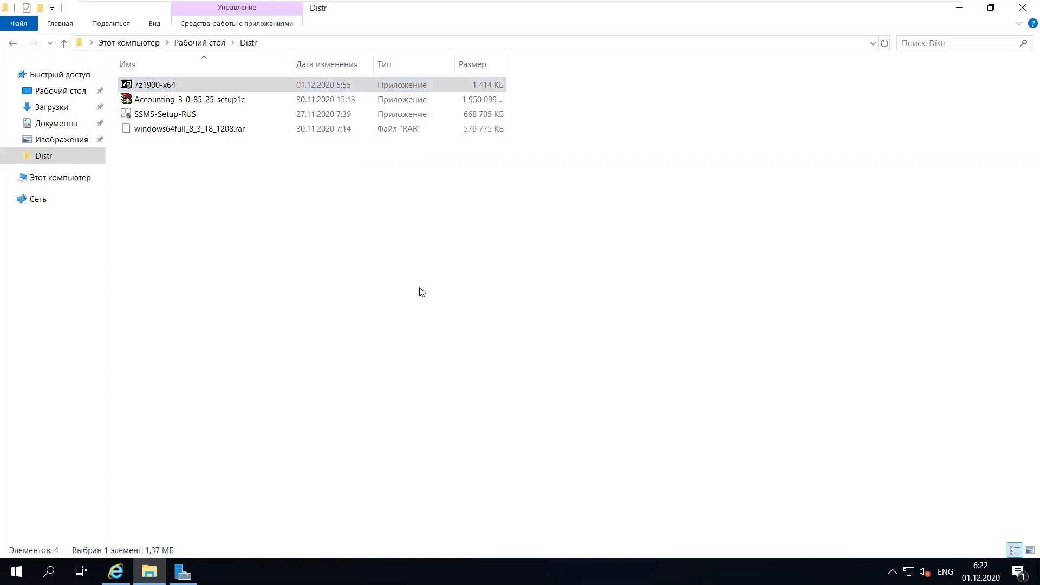
{"action": "left_click", "coordinate": [401, 286]}
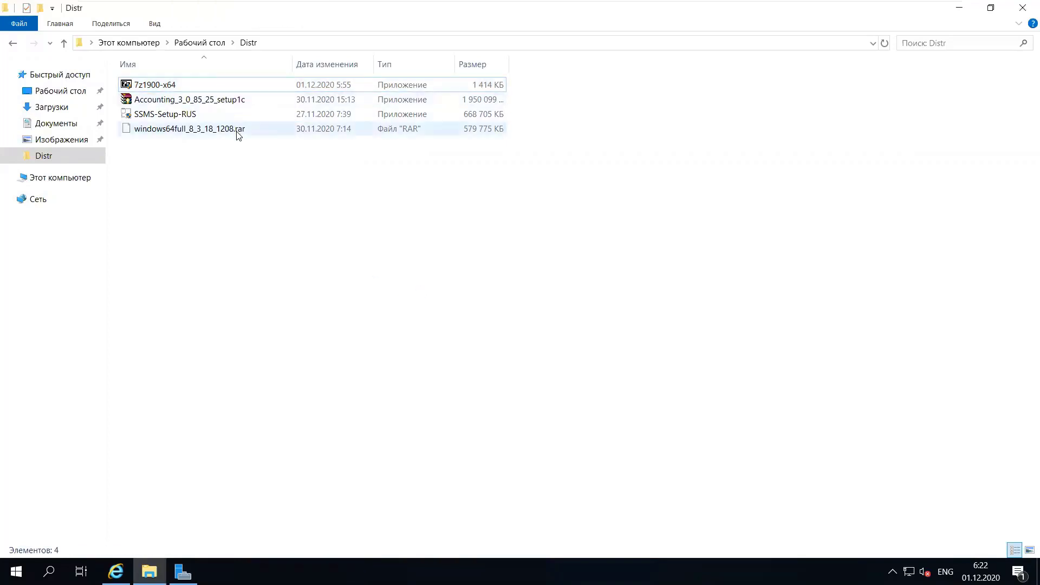
Extract windows64full_8_3_18_1208.rar with 7-Zip into its own windows64full_8_3_18_1208 subfolder
{"action": "left_click", "coordinate": [183, 132]}
{"action": "right_click", "coordinate": [183, 133]}
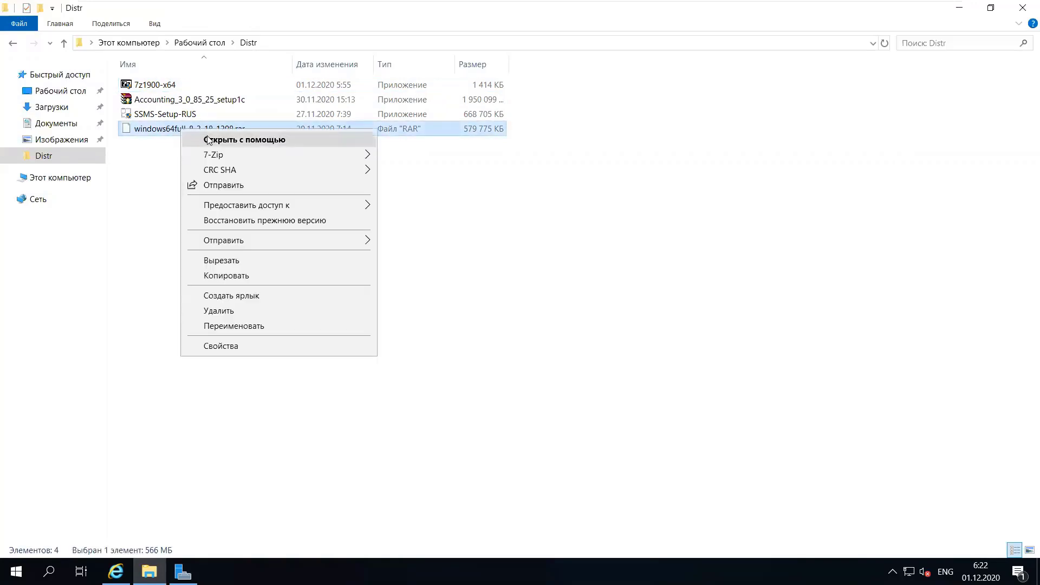
{"action": "mouse_move", "coordinate": [217, 157]}
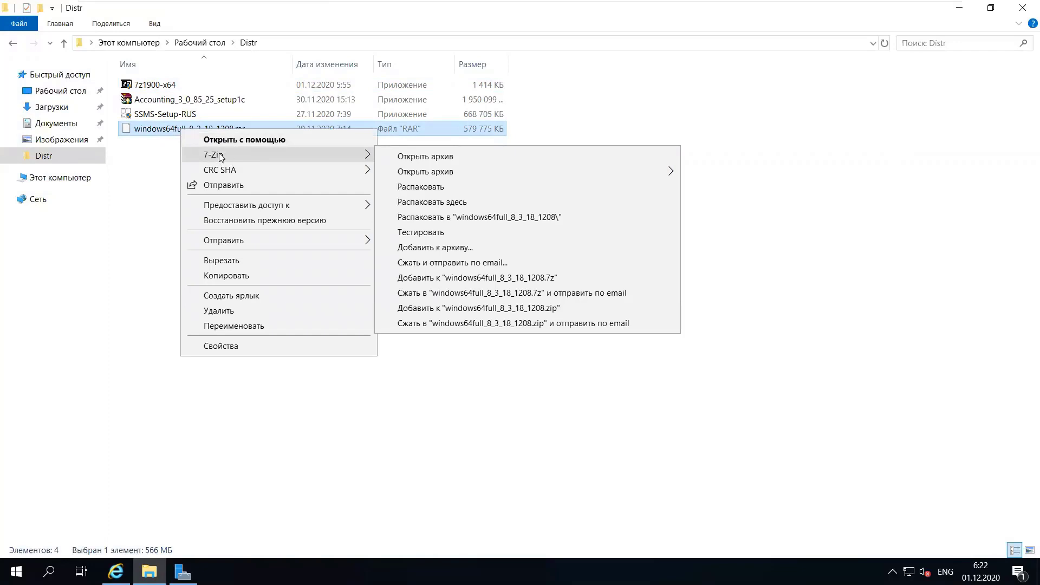
{"action": "mouse_move", "coordinate": [441, 170]}
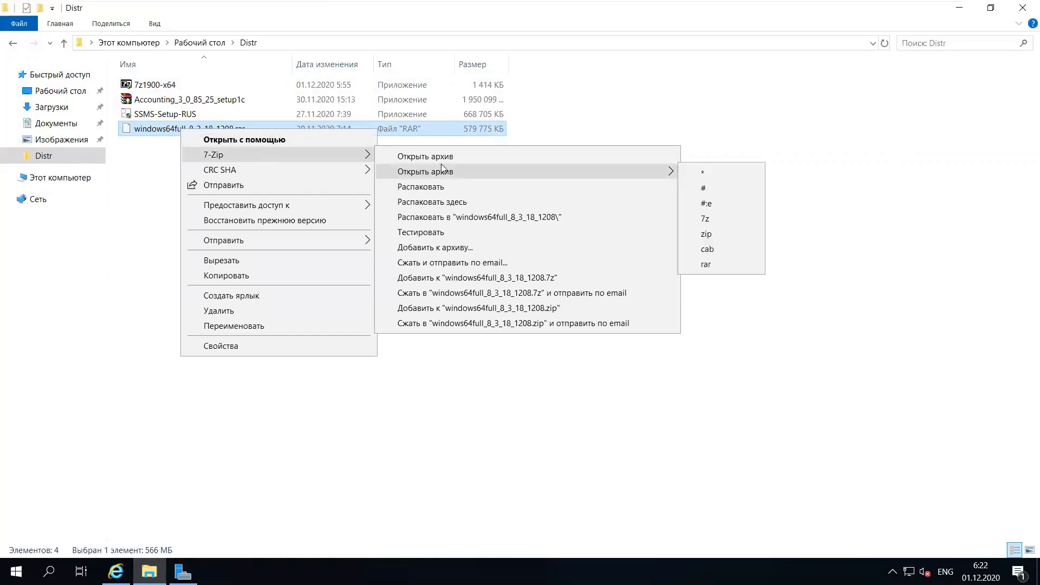
{"action": "left_click", "coordinate": [460, 218]}
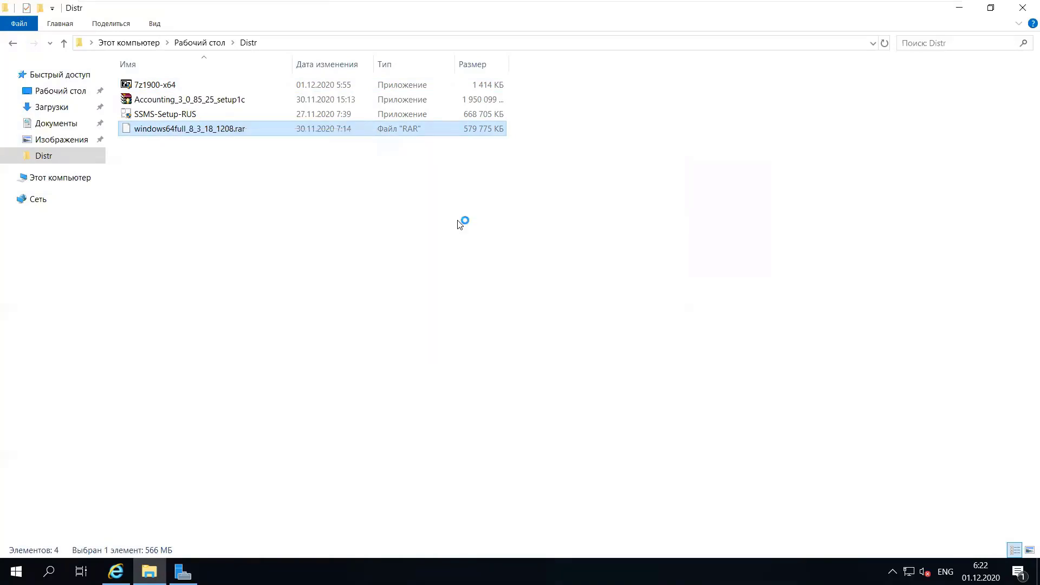
Launch the setup application from the extracted windows64full_8_3_18_1208 folder and advance the 1С:Предприятие 8 (x86-64) installer to component selection
{"action": "double_click", "coordinate": [203, 87]}
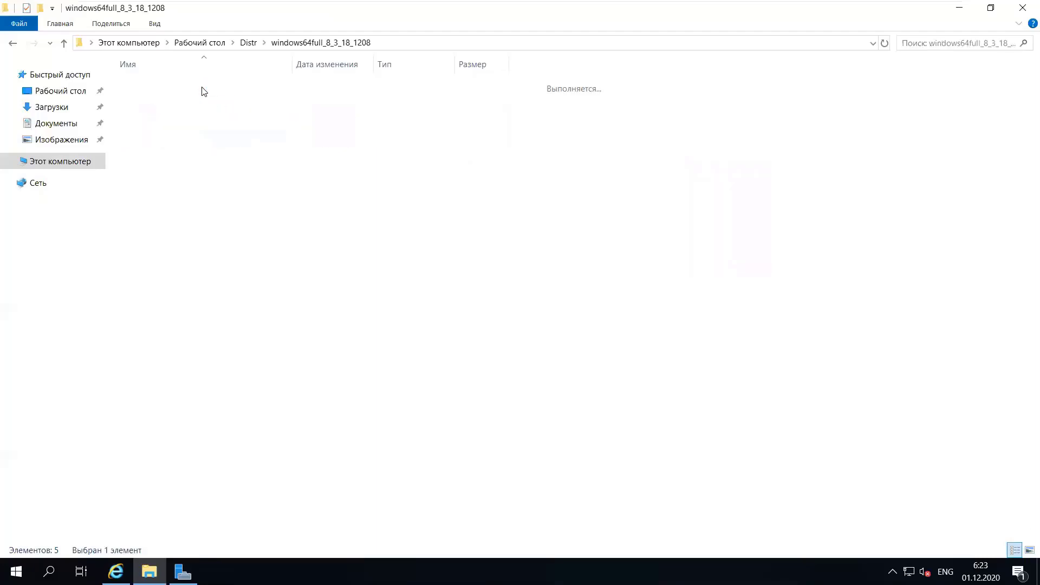
{"action": "scroll", "coordinate": [219, 195], "scroll_direction": "down", "scroll_amount": 10}
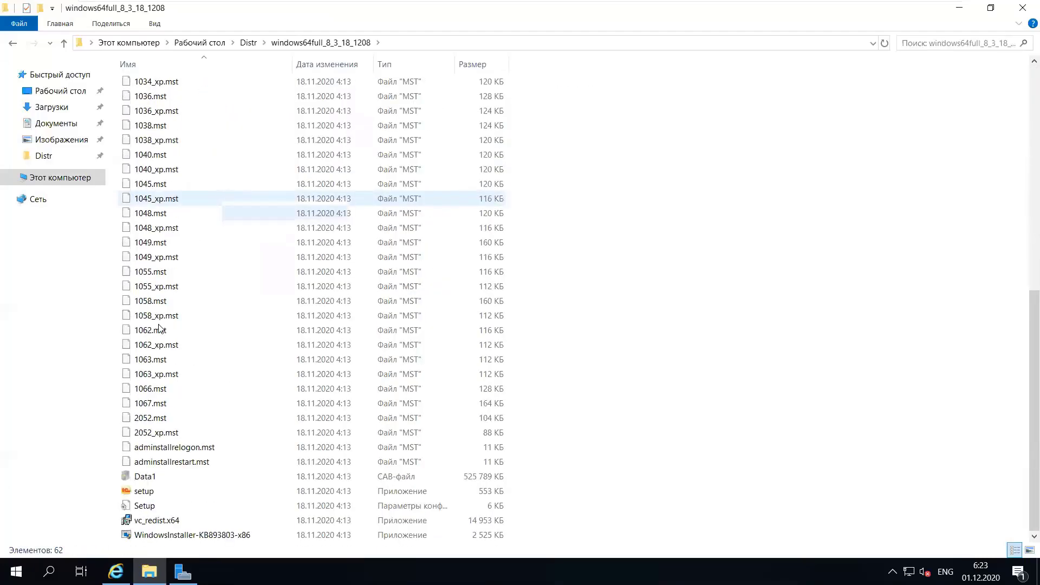
{"action": "scroll", "coordinate": [206, 389], "scroll_direction": "up", "scroll_amount": 7}
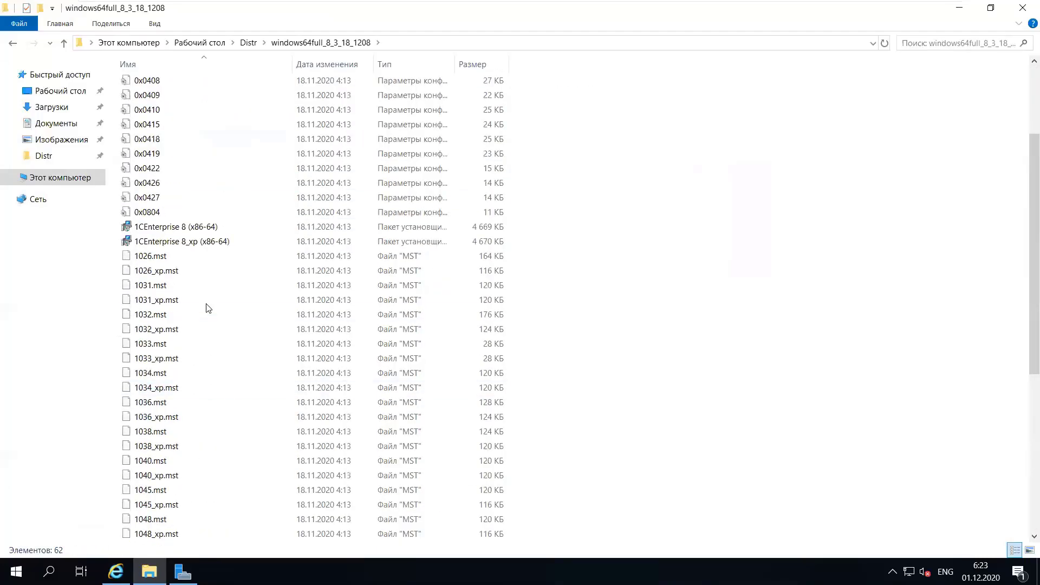
{"action": "scroll", "coordinate": [244, 340], "scroll_direction": "down", "scroll_amount": 6}
{"action": "scroll", "coordinate": [244, 340], "scroll_direction": "up", "scroll_amount": 6}
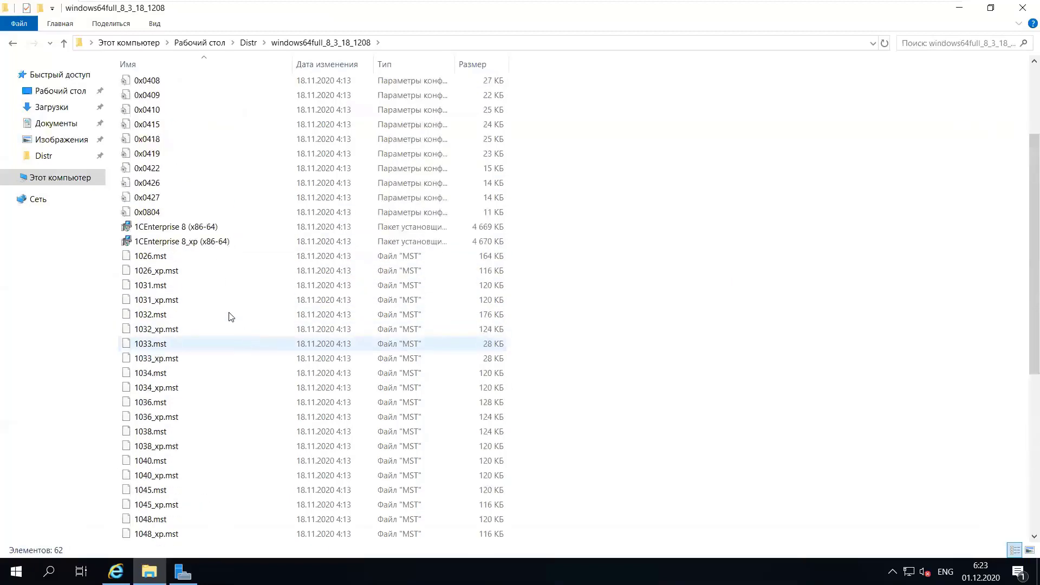
{"action": "left_click", "coordinate": [217, 243]}
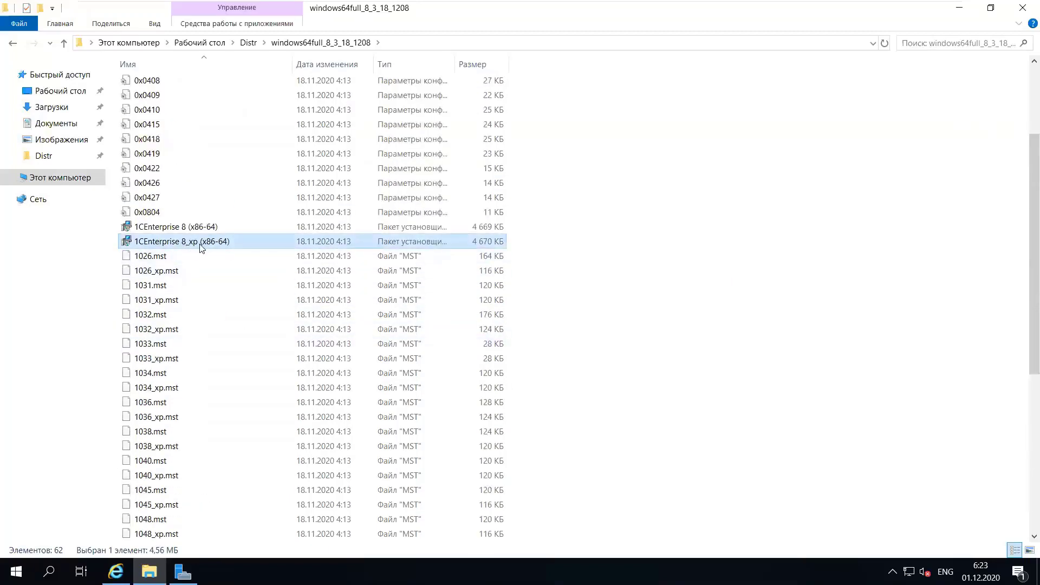
{"action": "scroll", "coordinate": [213, 325], "scroll_direction": "down", "scroll_amount": 7}
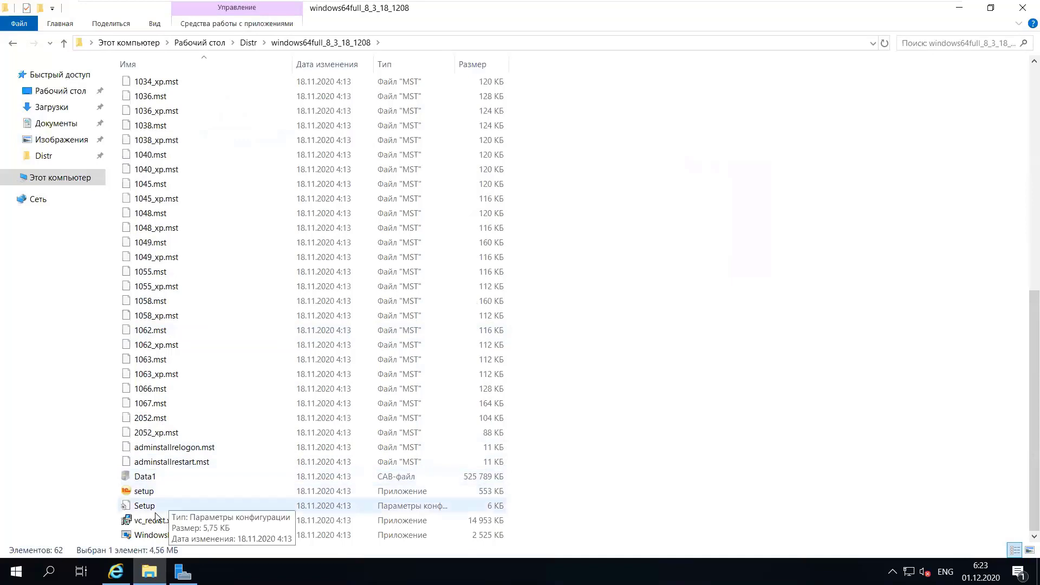
{"action": "double_click", "coordinate": [144, 492]}
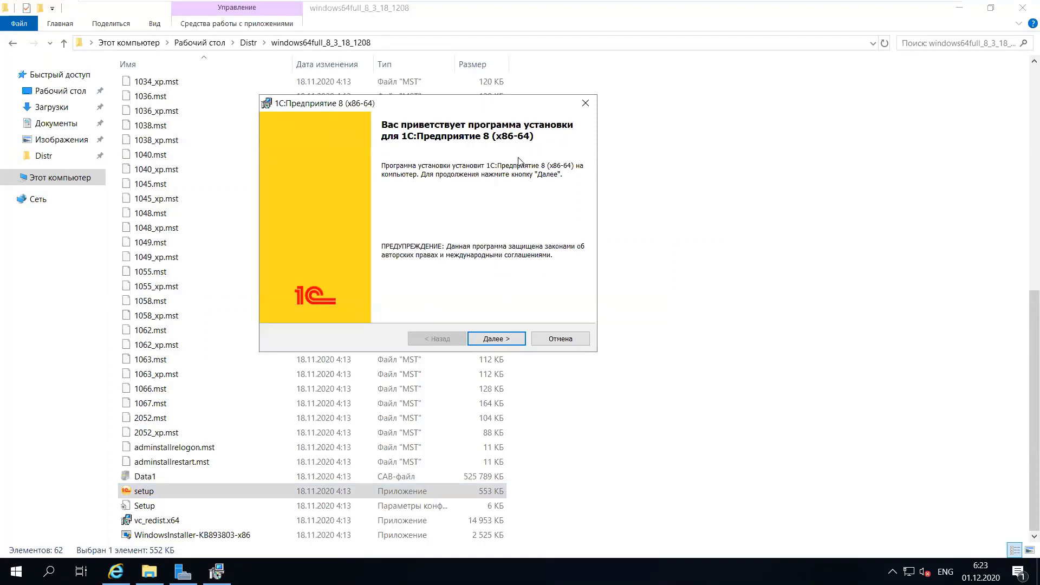
{"action": "left_click", "coordinate": [494, 338]}
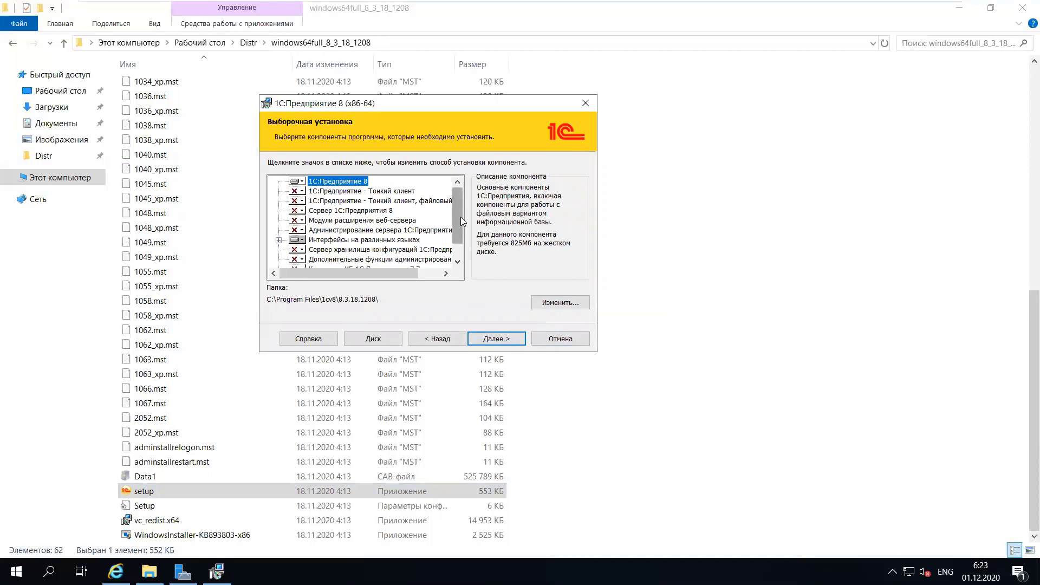
Try excluding the 1С:Предприятие 8 component and installing "1С:Предприятие - Тонкий клиент" on the local disk instead
{"action": "mouse_move", "coordinate": [461, 217]}
{"action": "left_mouse_down"}
{"action": "mouse_move", "coordinate": [463, 244]}
{"action": "mouse_move", "coordinate": [460, 198]}
{"action": "left_mouse_up"}
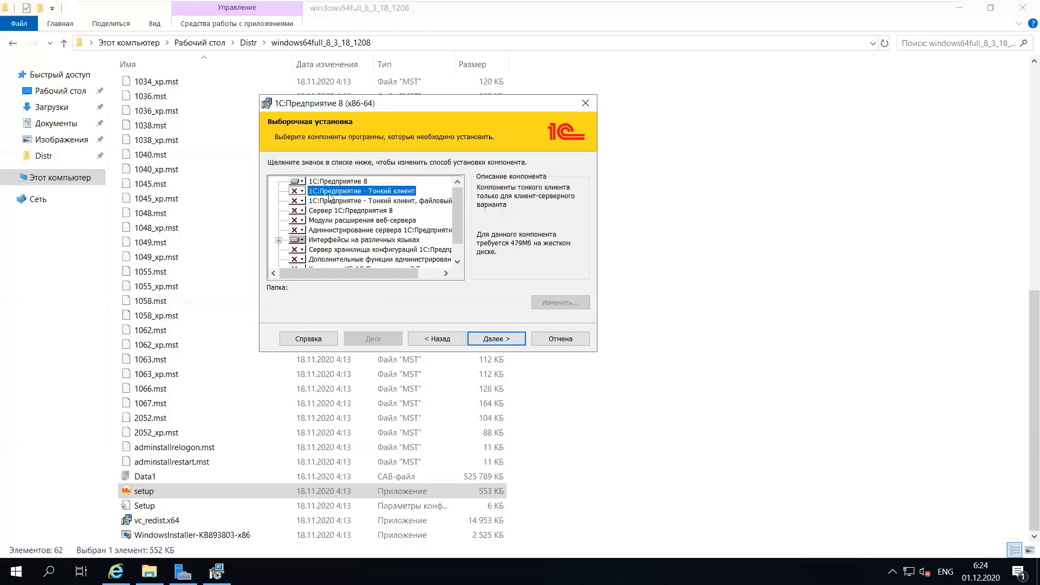
{"action": "left_click", "coordinate": [301, 182]}
{"action": "left_click", "coordinate": [325, 226]}
{"action": "left_click", "coordinate": [302, 191]}
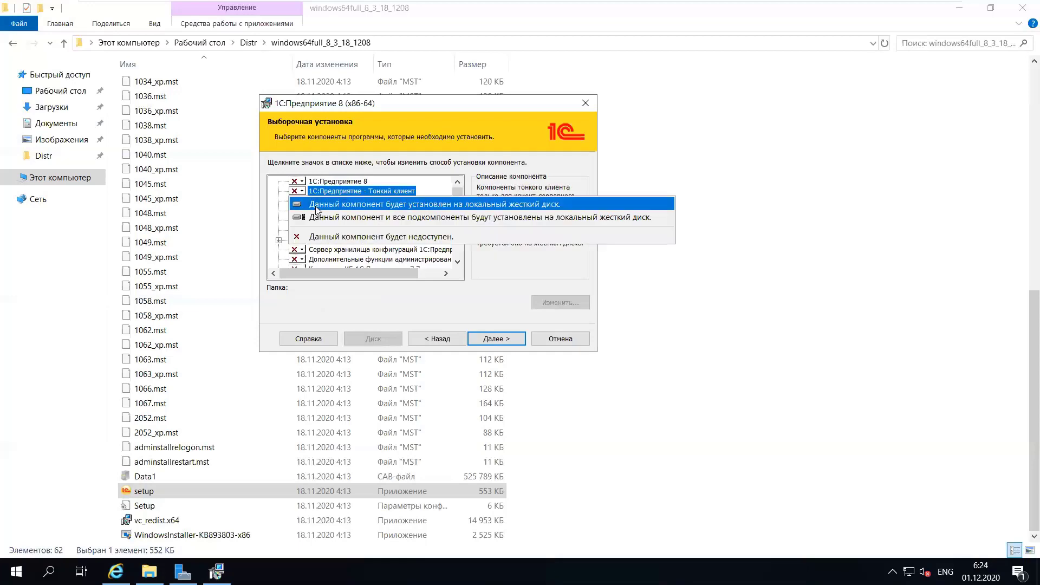
{"action": "left_click", "coordinate": [311, 203]}
Set 1С:Предприятие 8 back to local disk installation and make "1С:Предприятие - Тонкий клиент" unavailable again
{"action": "left_click", "coordinate": [302, 183]}
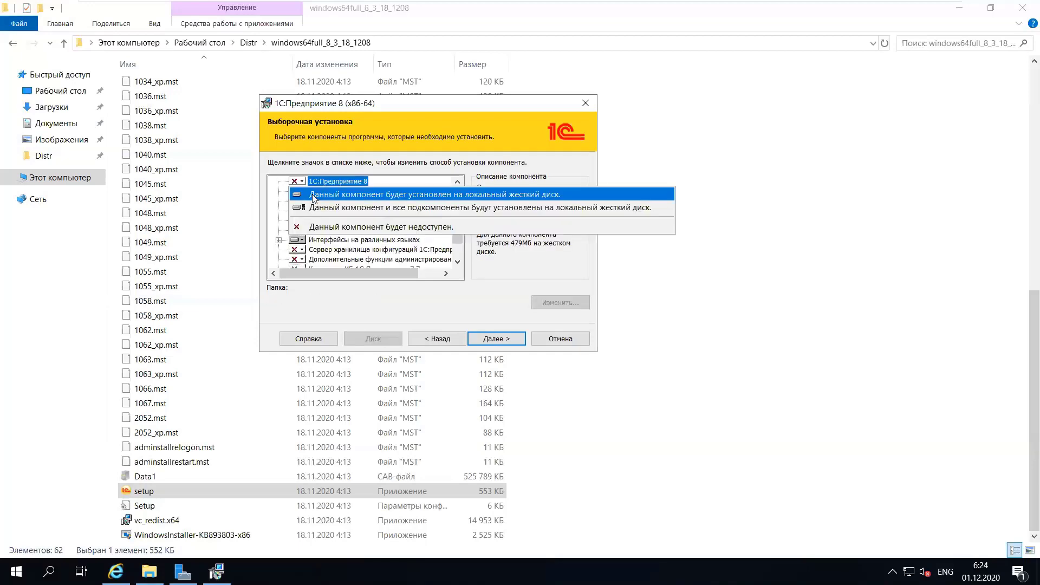
{"action": "left_click", "coordinate": [304, 194]}
{"action": "left_click", "coordinate": [302, 192]}
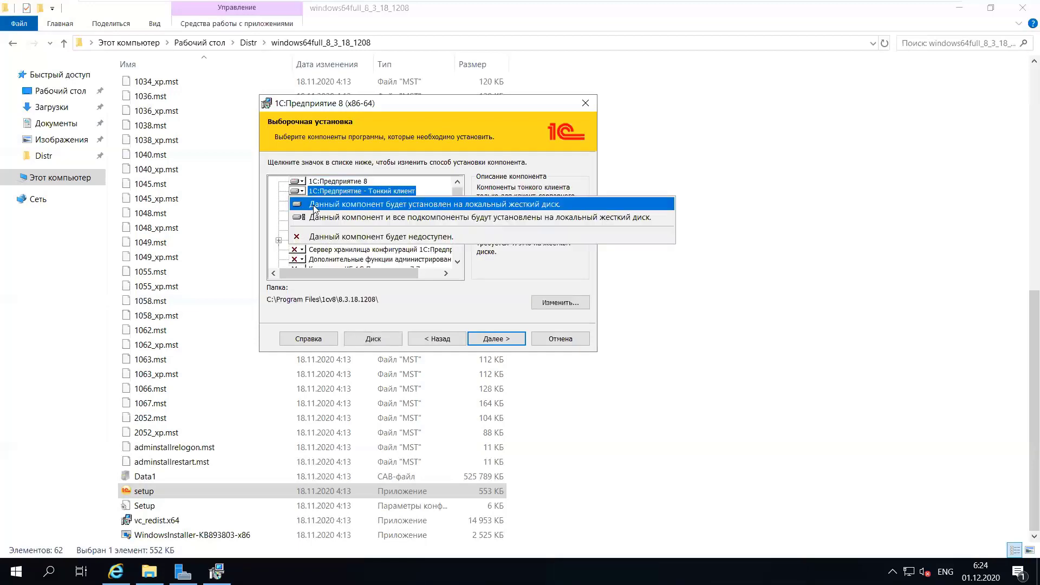
{"action": "left_click", "coordinate": [320, 237]}
{"action": "left_click", "coordinate": [330, 183]}
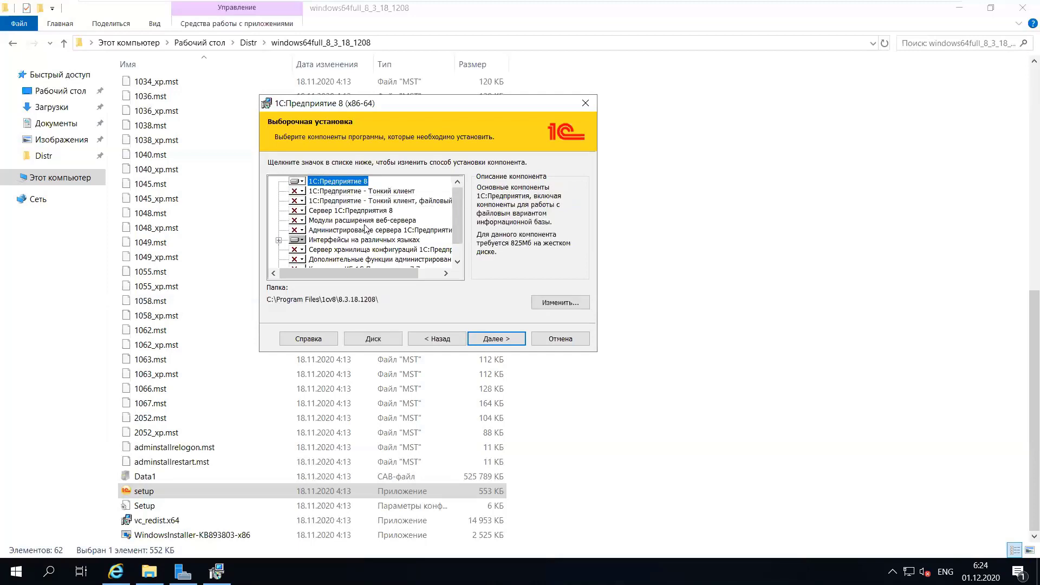
Set the "Сервер 1С:Предприятия 8" component to be installed on the local hard disk
{"action": "left_click", "coordinate": [359, 212]}
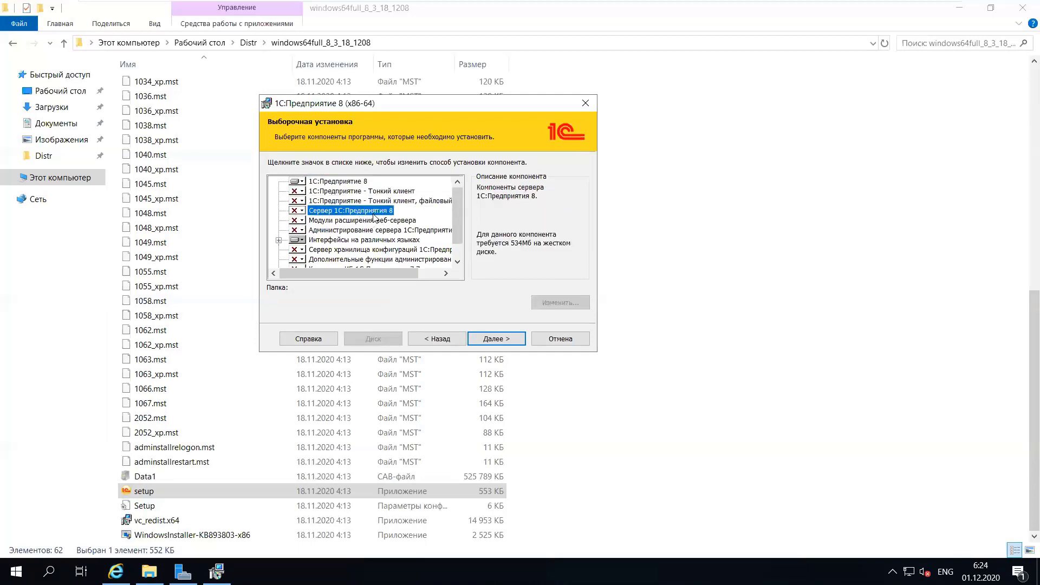
{"action": "left_click", "coordinate": [303, 211]}
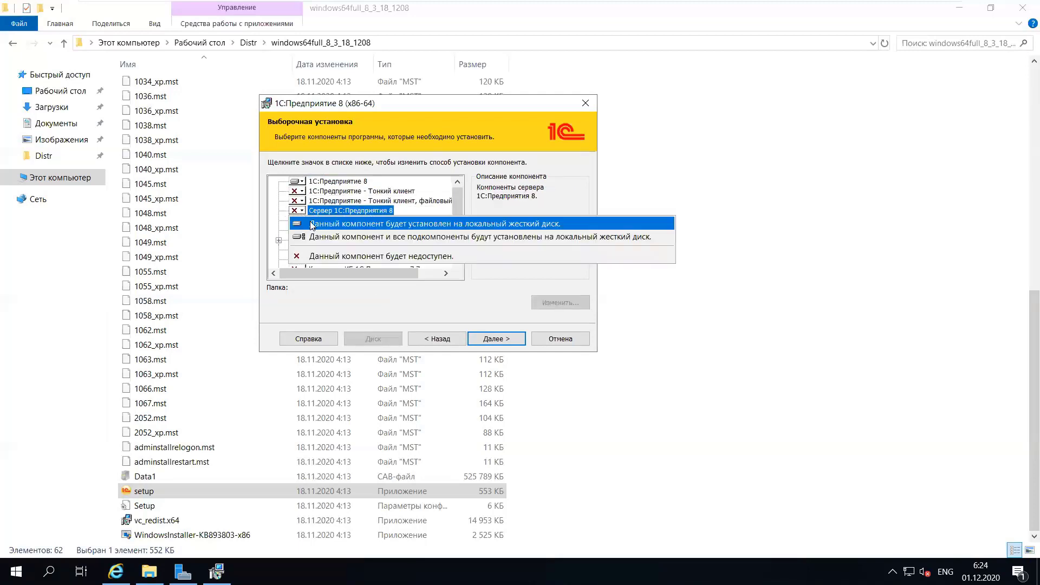
{"action": "left_click", "coordinate": [313, 227]}
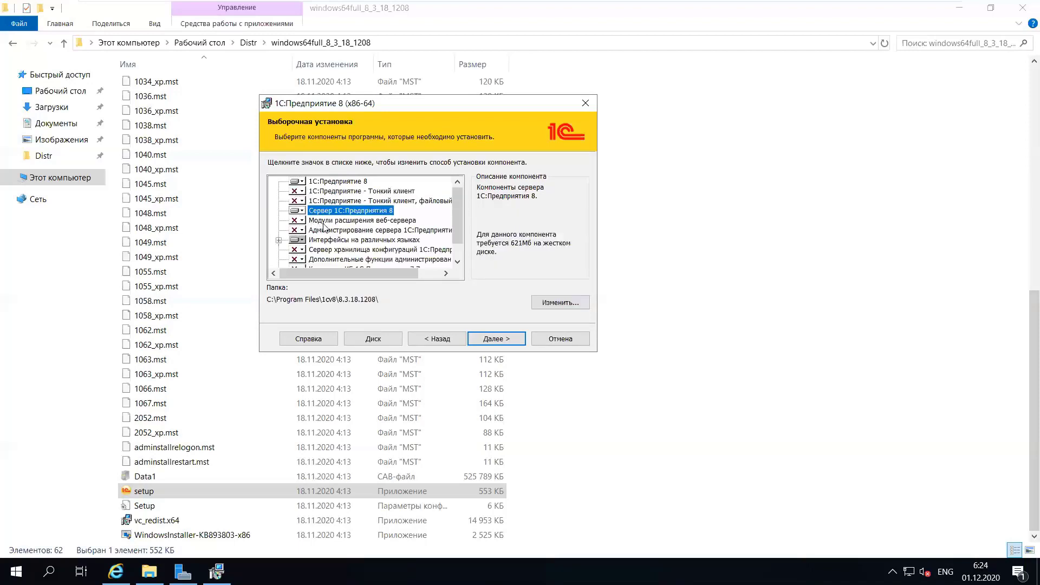
Check the web server extension modules component and set "Администрирование сервера 1С:Предприятия" to install on the local hard disk
{"action": "left_click", "coordinate": [397, 221]}
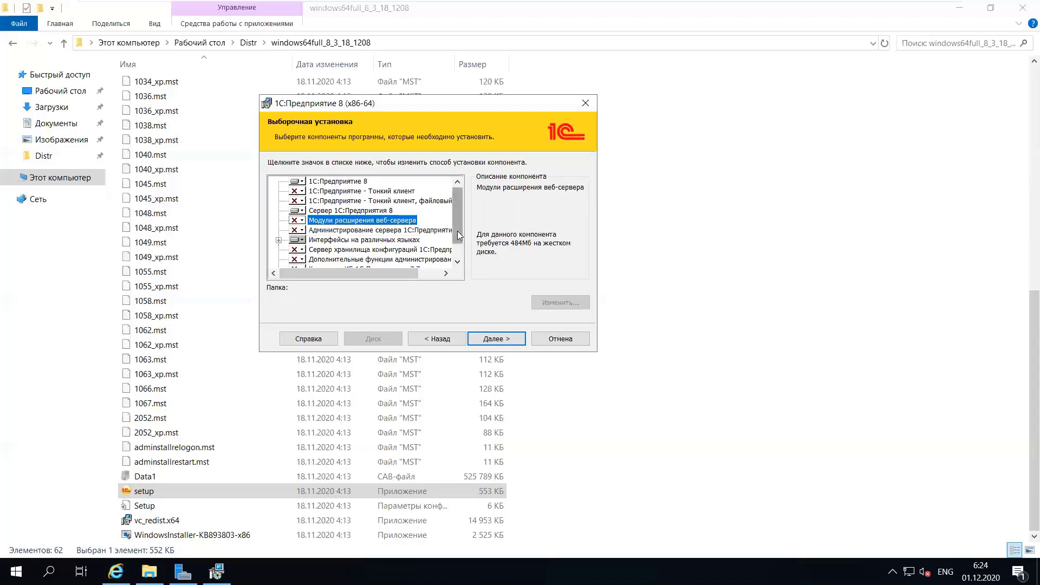
{"action": "left_click_drag", "start_coordinate": [459, 240], "coordinate": [462, 251]}
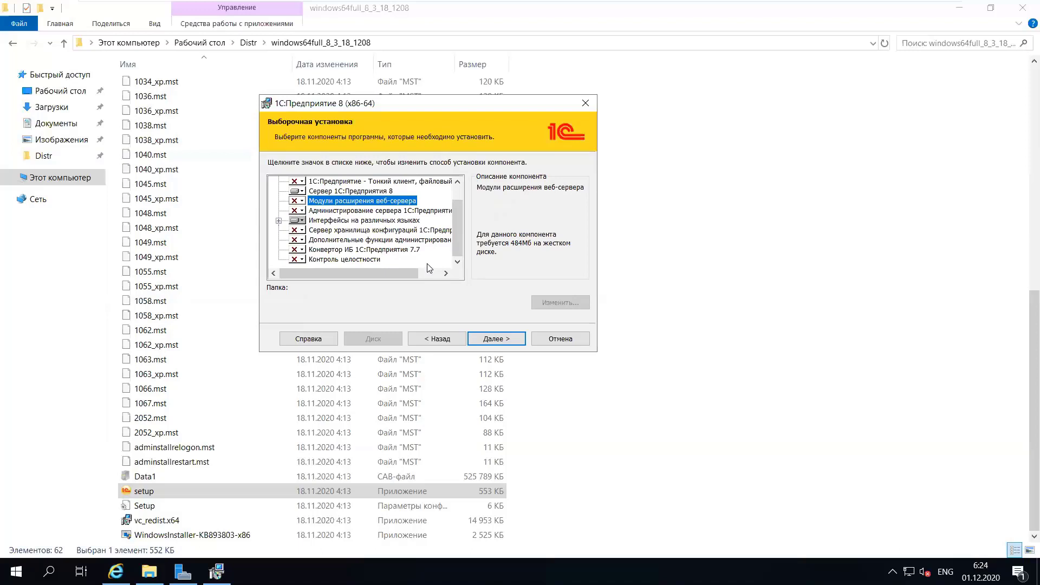
{"action": "left_click", "coordinate": [373, 213]}
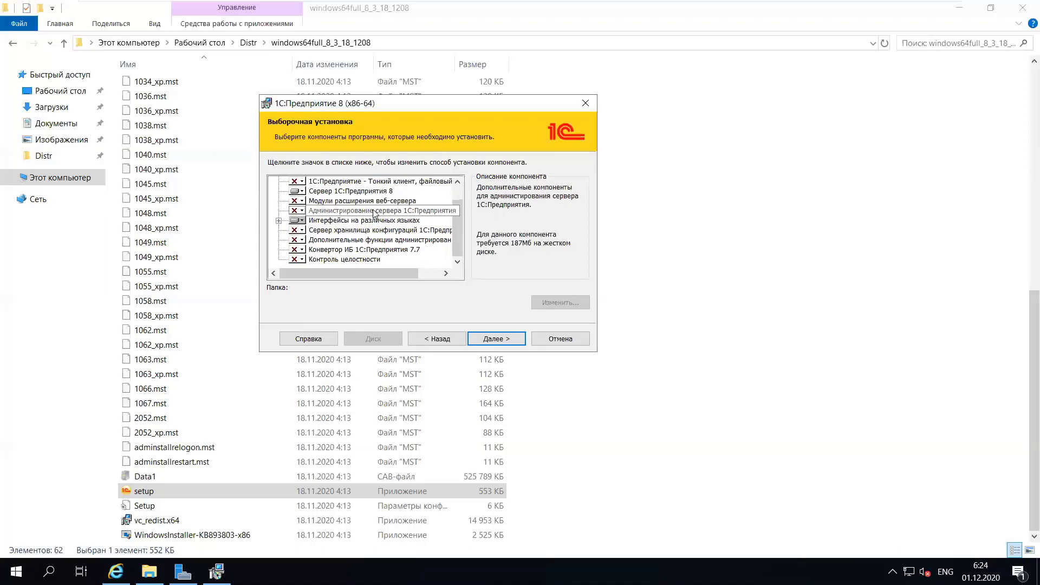
{"action": "left_click", "coordinate": [302, 213]}
{"action": "left_click", "coordinate": [318, 224]}
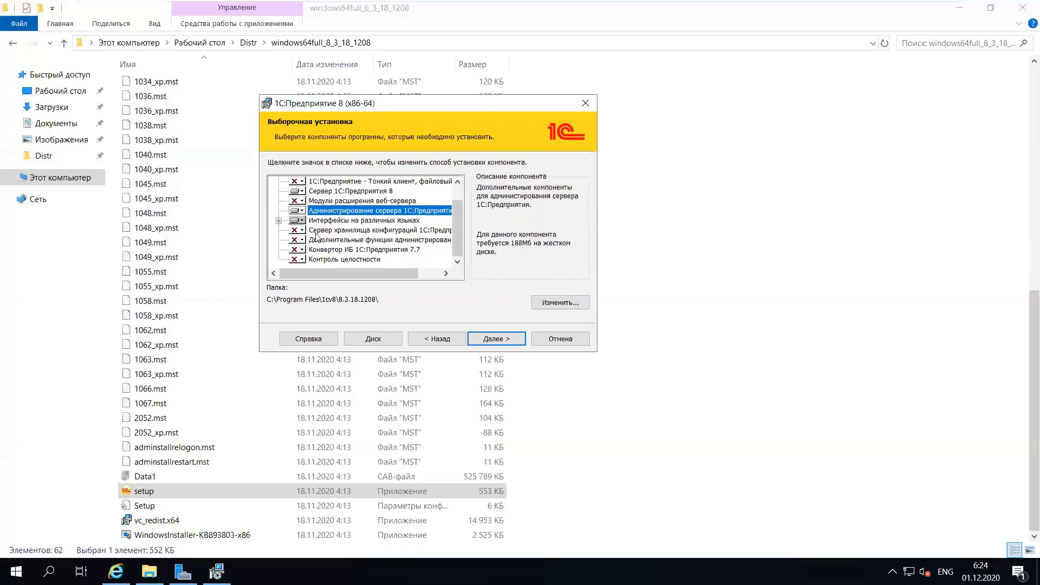
Review the descriptions of the configuration repository server, additional administration functions and integrity control components
{"action": "left_click", "coordinate": [373, 231]}
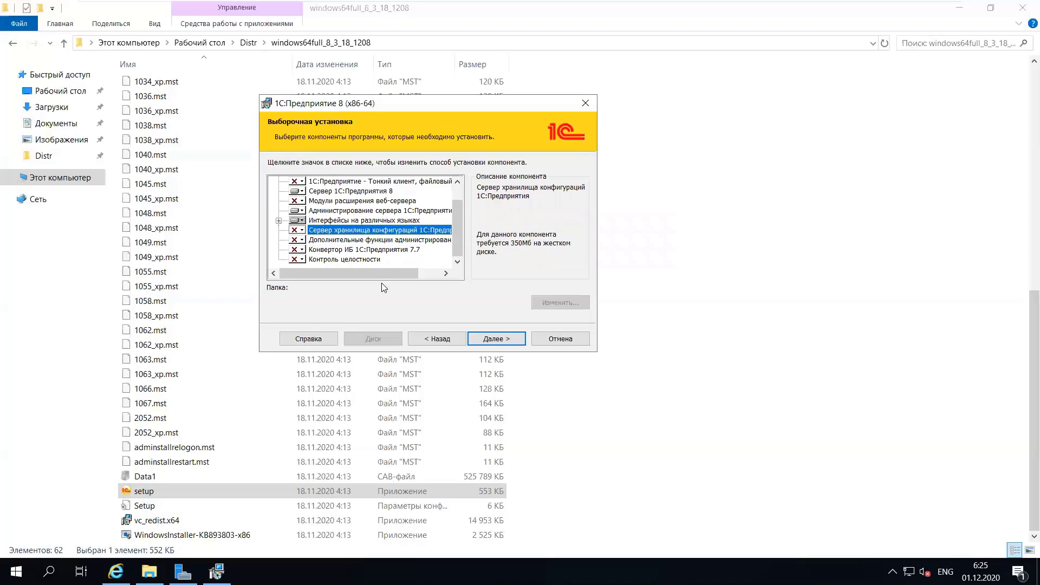
{"action": "left_click", "coordinate": [372, 241]}
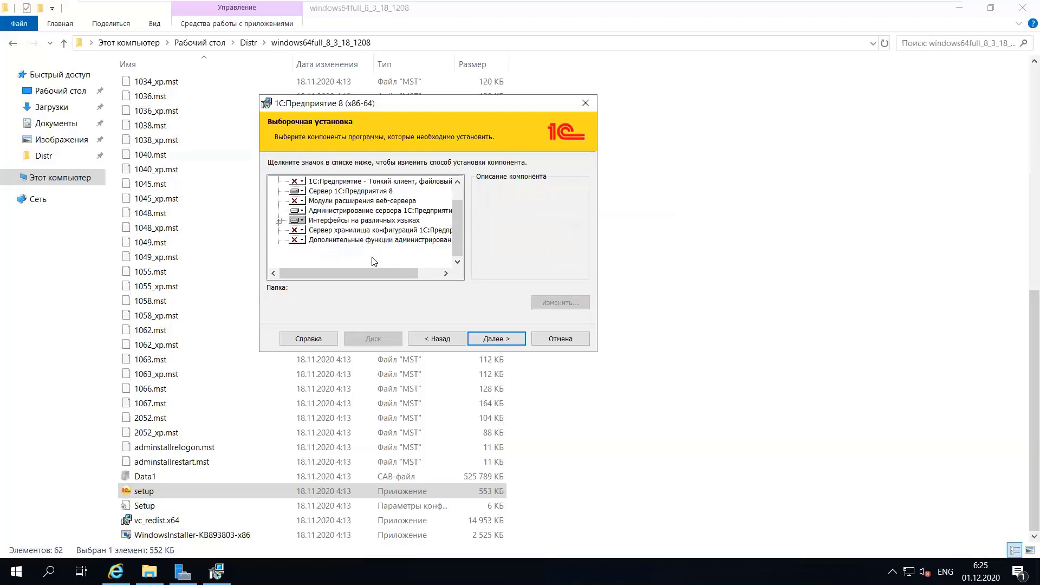
{"action": "left_click", "coordinate": [373, 260]}
{"action": "left_click", "coordinate": [377, 241]}
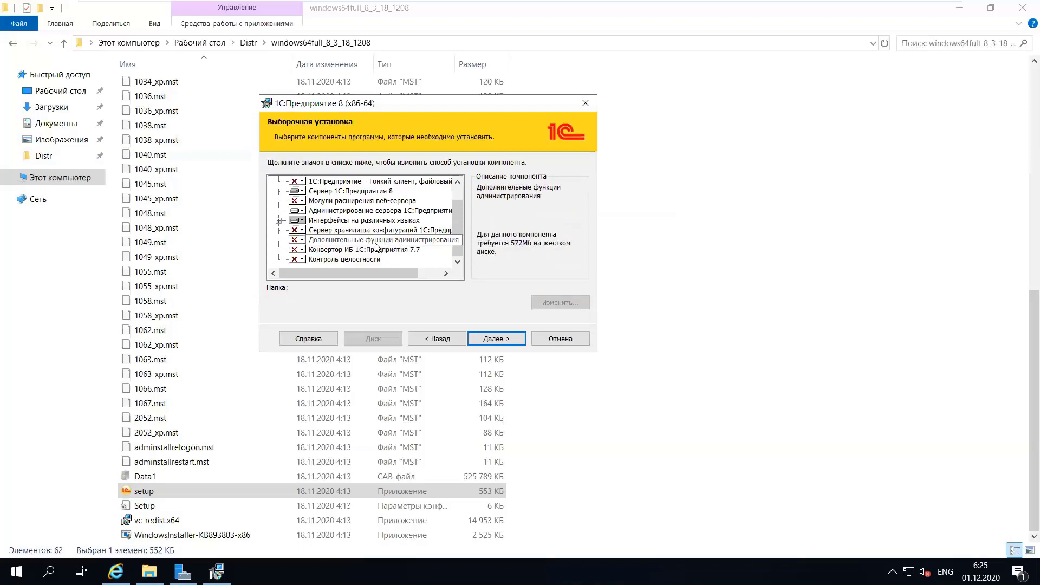
Review the component list, checking the descriptions of the server and server administration components selected for installation
{"action": "scroll", "coordinate": [388, 259], "scroll_direction": "up", "scroll_amount": 1}
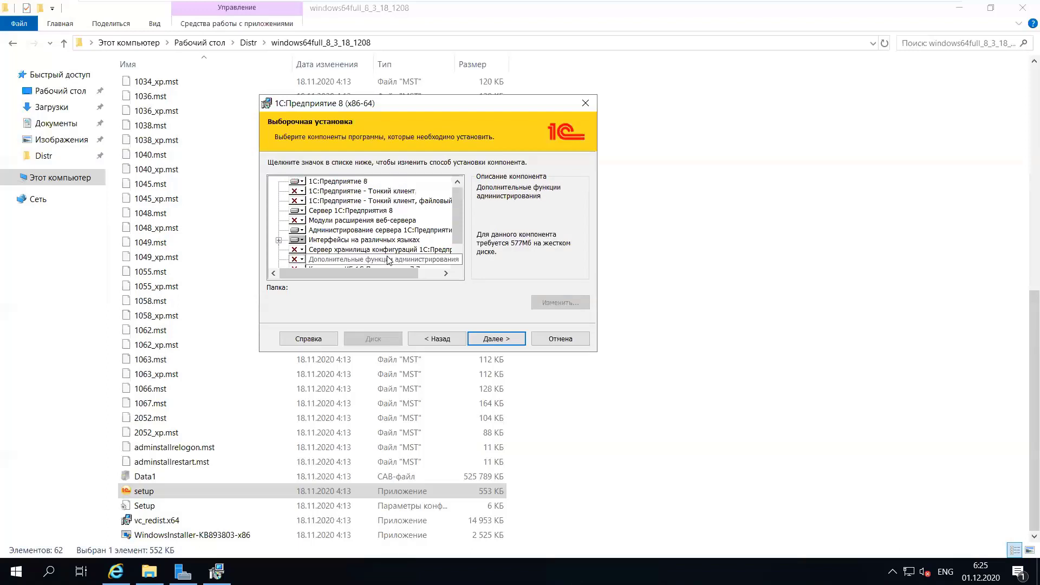
{"action": "scroll", "coordinate": [389, 260], "scroll_direction": "down", "scroll_amount": 1}
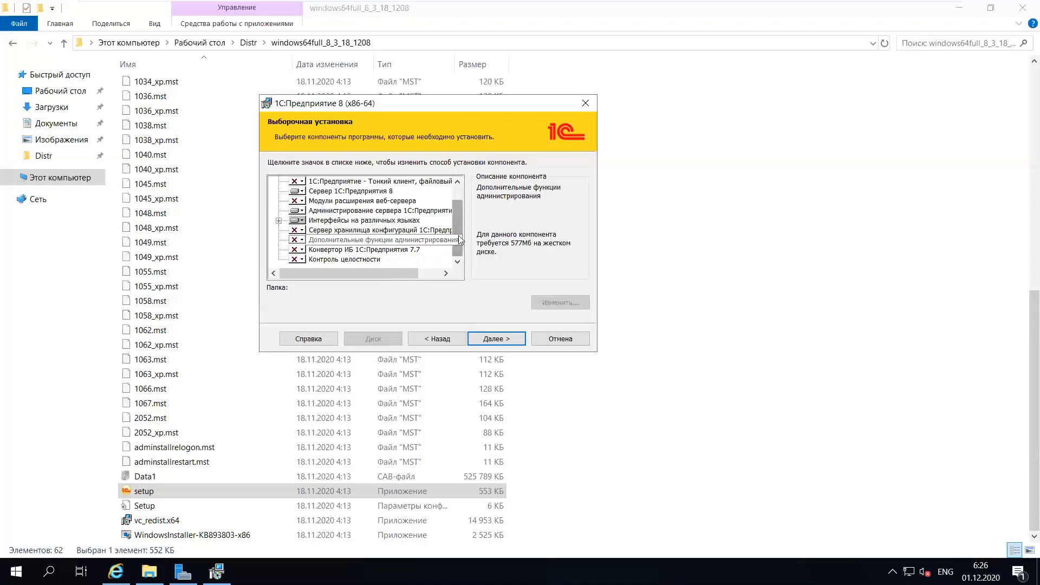
{"action": "scroll", "coordinate": [461, 217], "scroll_direction": "up", "scroll_amount": 1}
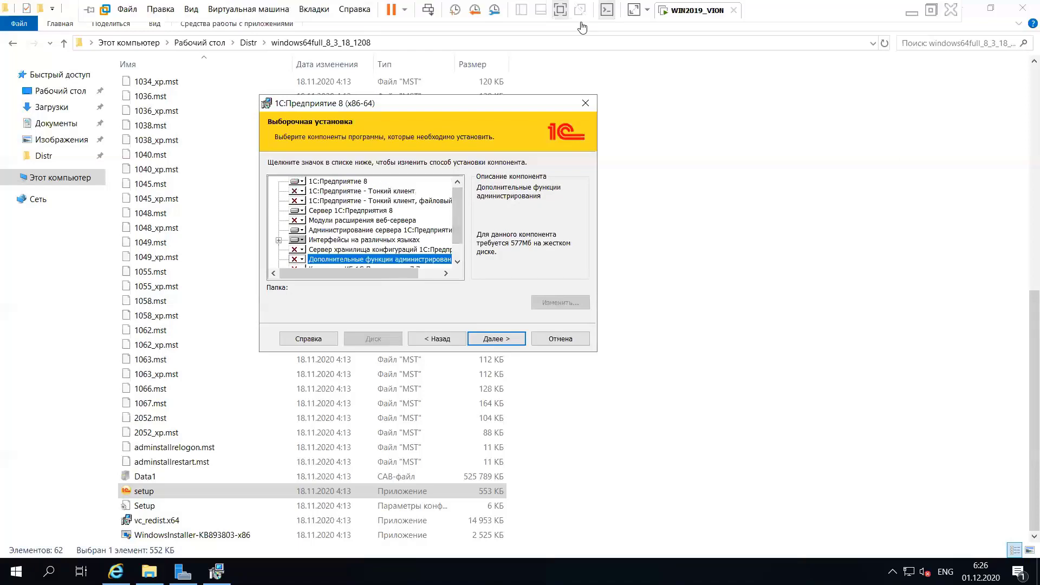
{"action": "left_click", "coordinate": [357, 182]}
{"action": "left_click", "coordinate": [374, 214]}
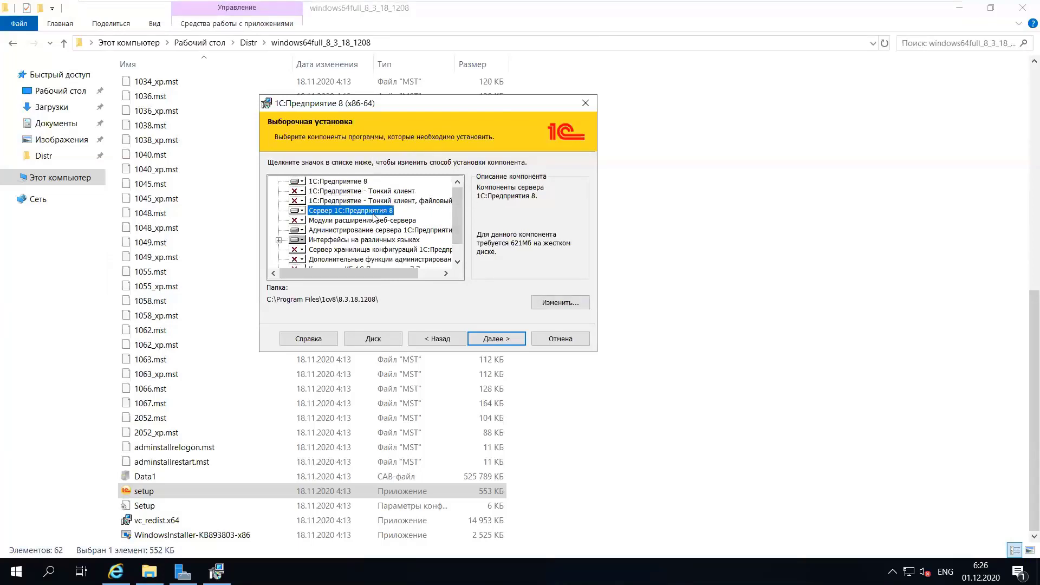
{"action": "left_click", "coordinate": [368, 232]}
{"action": "scroll", "coordinate": [368, 234], "scroll_direction": "down", "scroll_amount": 1}
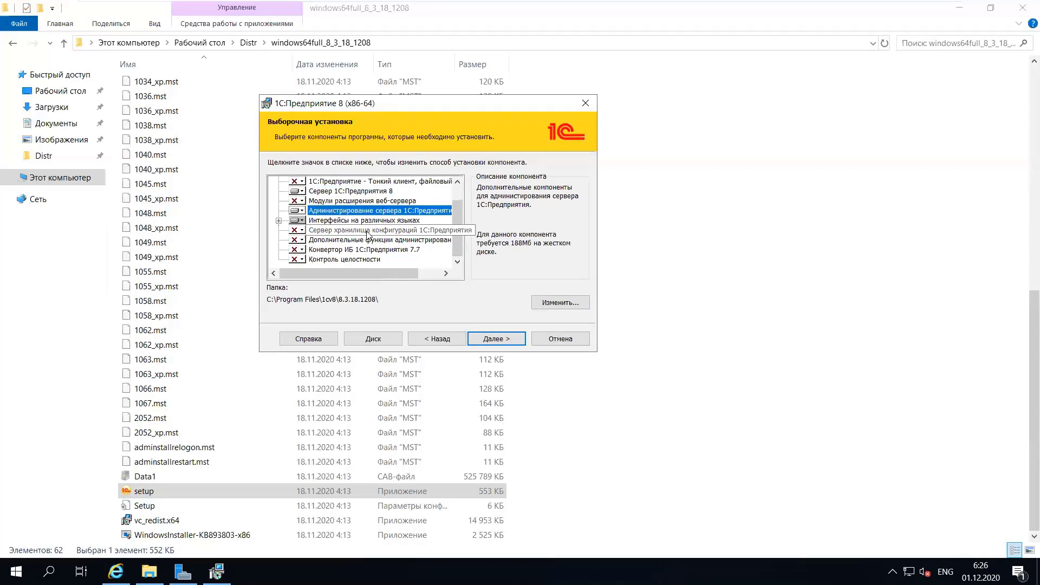
Check the languages under "Интерфейсы на различных языках", collapse the group and accept the component selection
{"action": "left_click", "coordinate": [279, 221]}
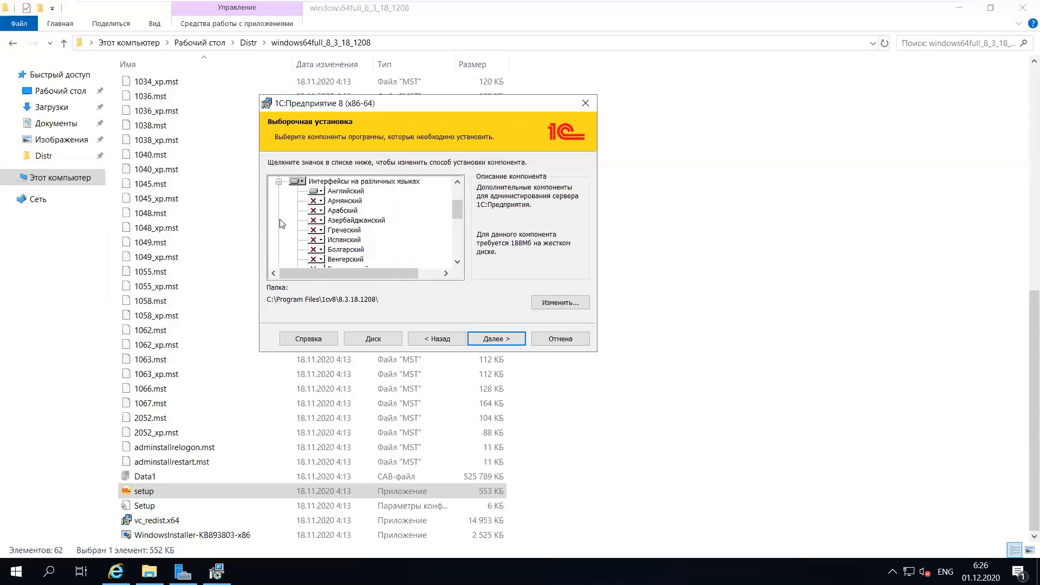
{"action": "scroll", "coordinate": [348, 194], "scroll_direction": "up", "scroll_amount": 3}
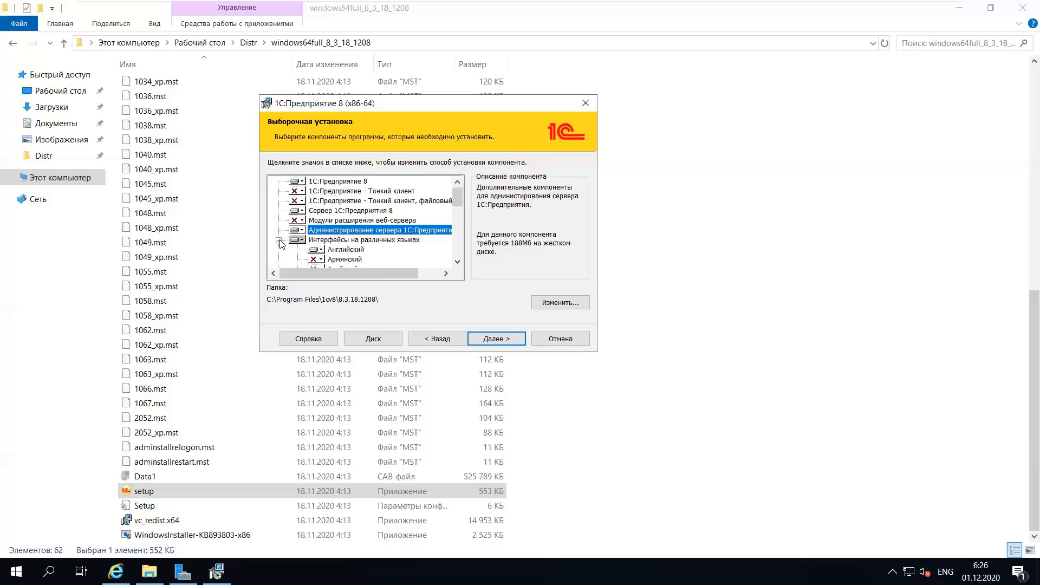
{"action": "left_click", "coordinate": [278, 239]}
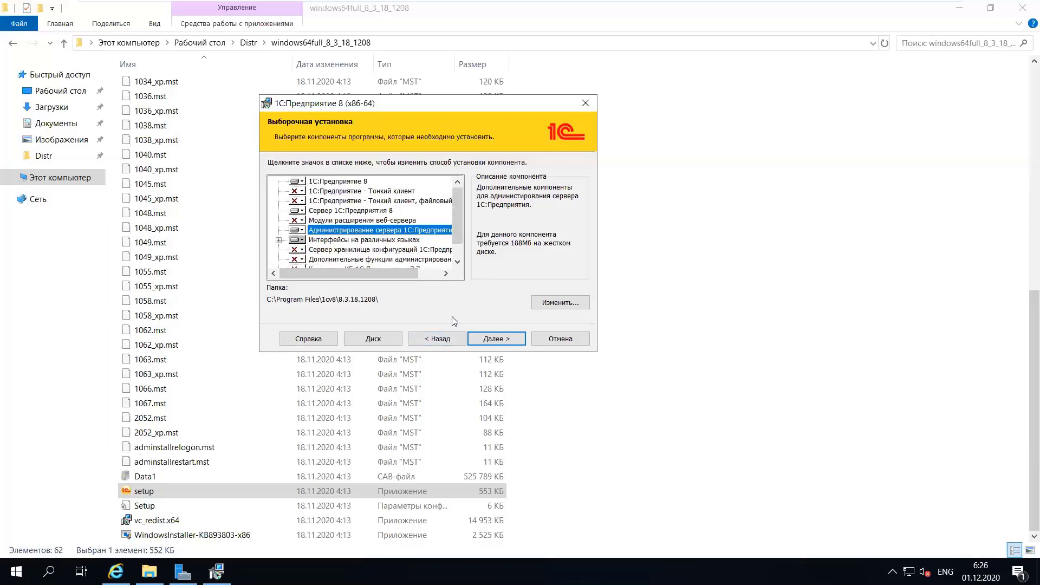
{"action": "left_click", "coordinate": [492, 340]}
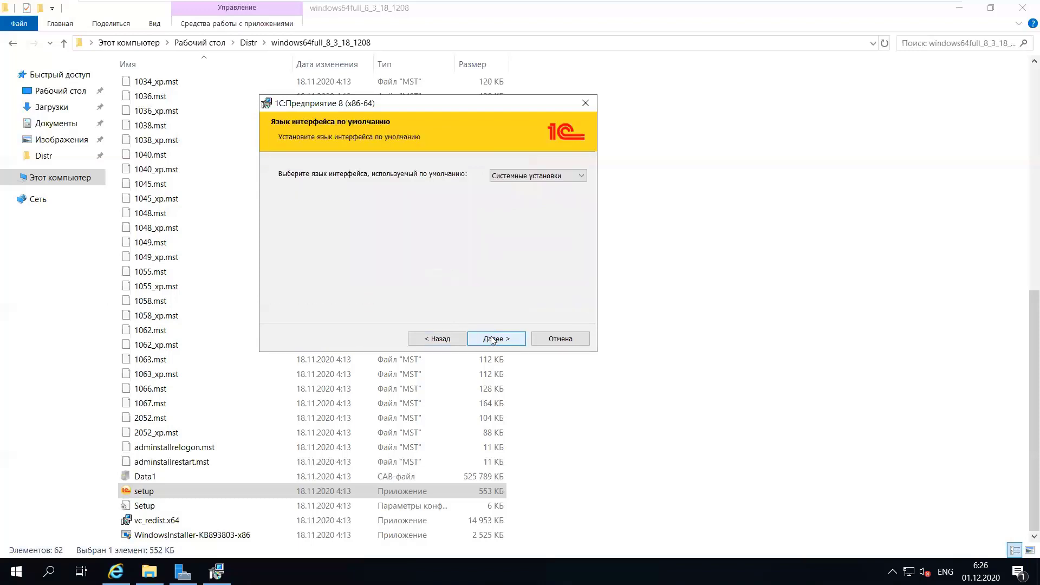
Set the default interface language to "Русский" and continue to the server installation settings
{"action": "left_click", "coordinate": [524, 176]}
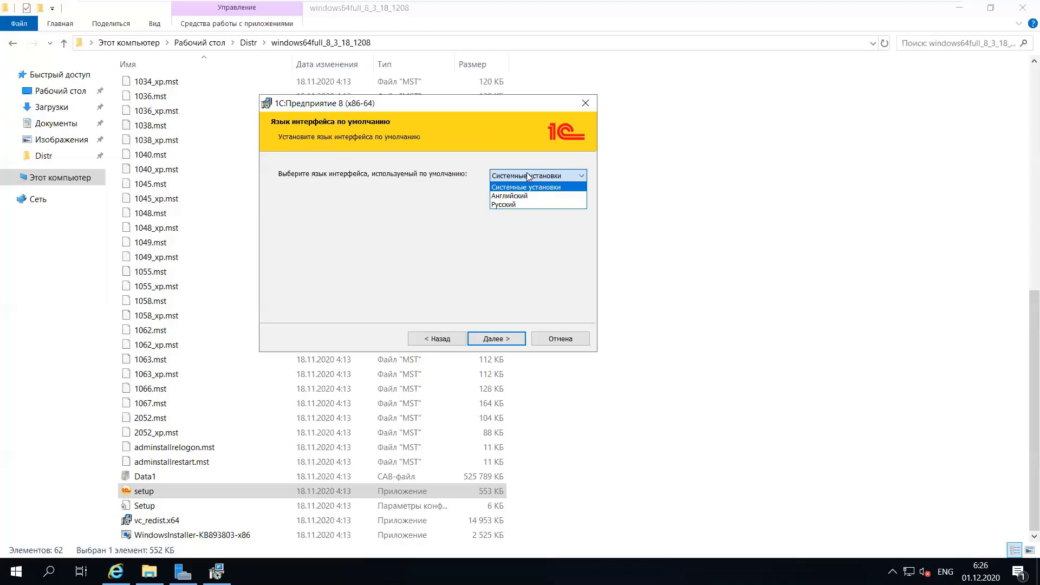
{"action": "left_click", "coordinate": [525, 204]}
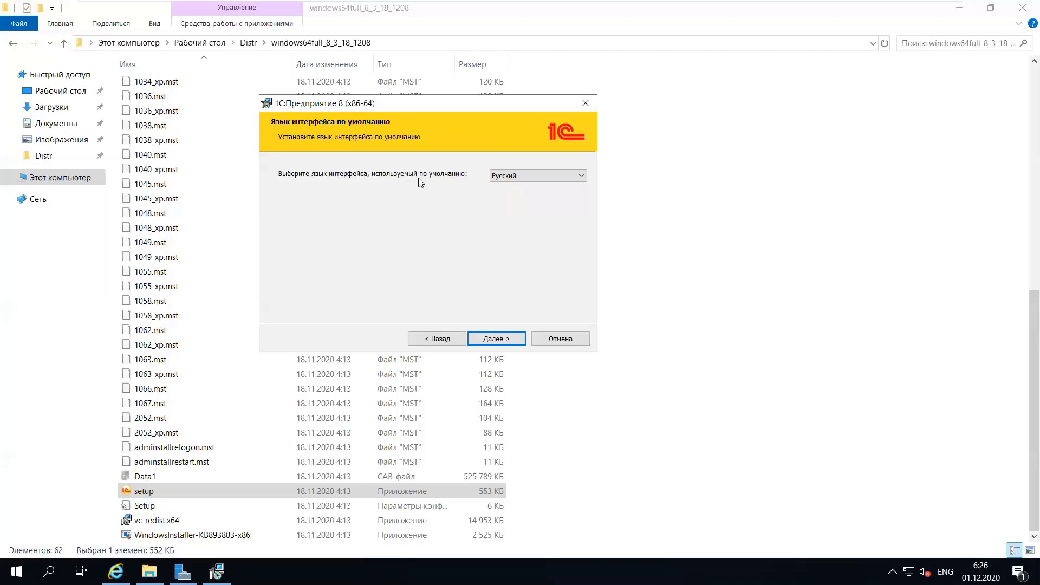
{"action": "left_click", "coordinate": [496, 339]}
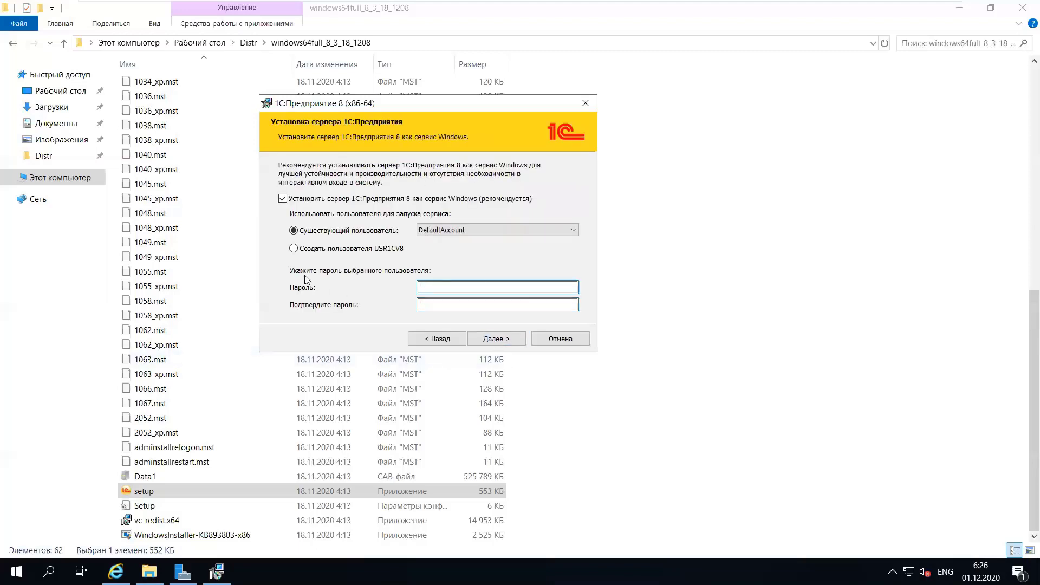
Turn off installing the 1C:Enterprise 8 server as a Windows service and turn it back on
{"action": "left_click_drag", "start_coordinate": [441, 110], "coordinate": [461, 100]}
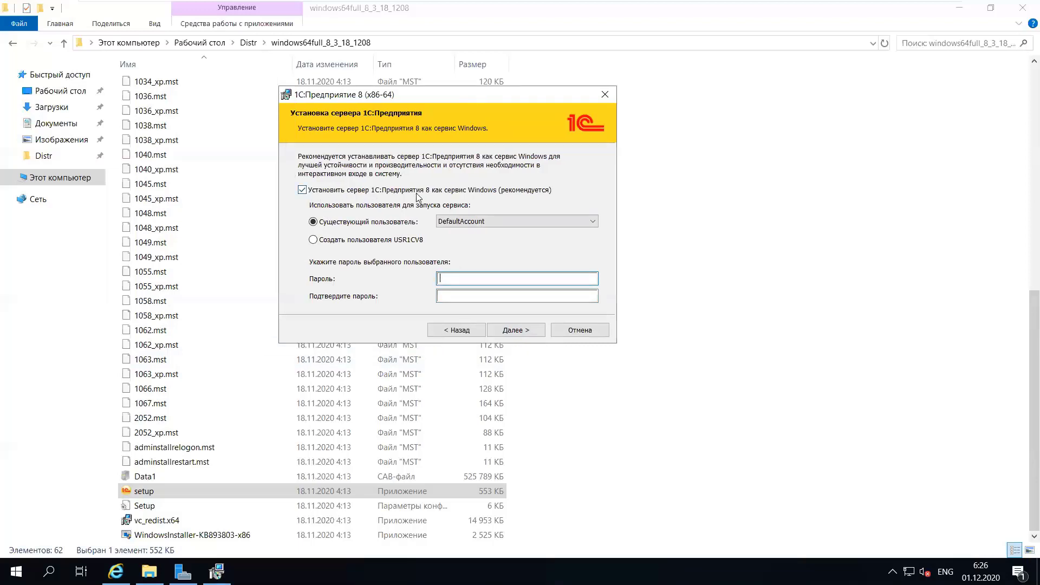
{"action": "left_click", "coordinate": [491, 189]}
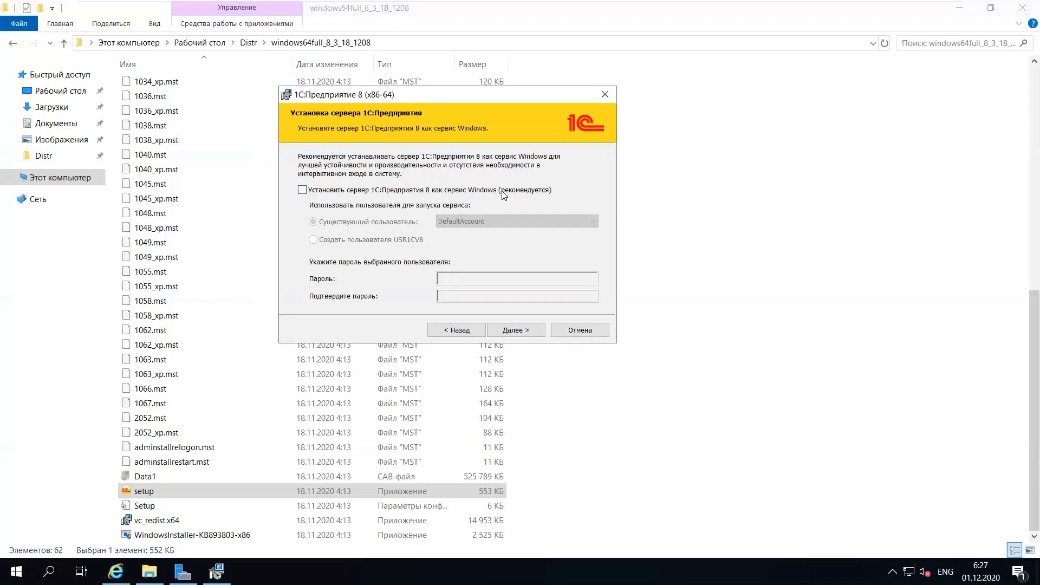
{"action": "left_click", "coordinate": [350, 191]}
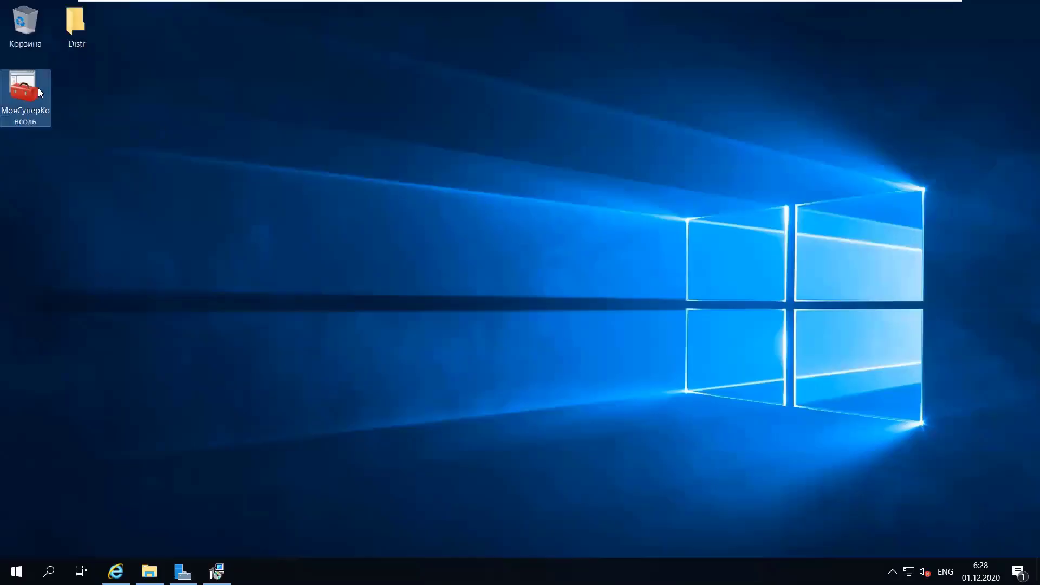
Display the local users in the МояСуперКонсоль management console and return to the 1C:Enterprise installer
{"action": "left_click", "coordinate": [242, 220]}
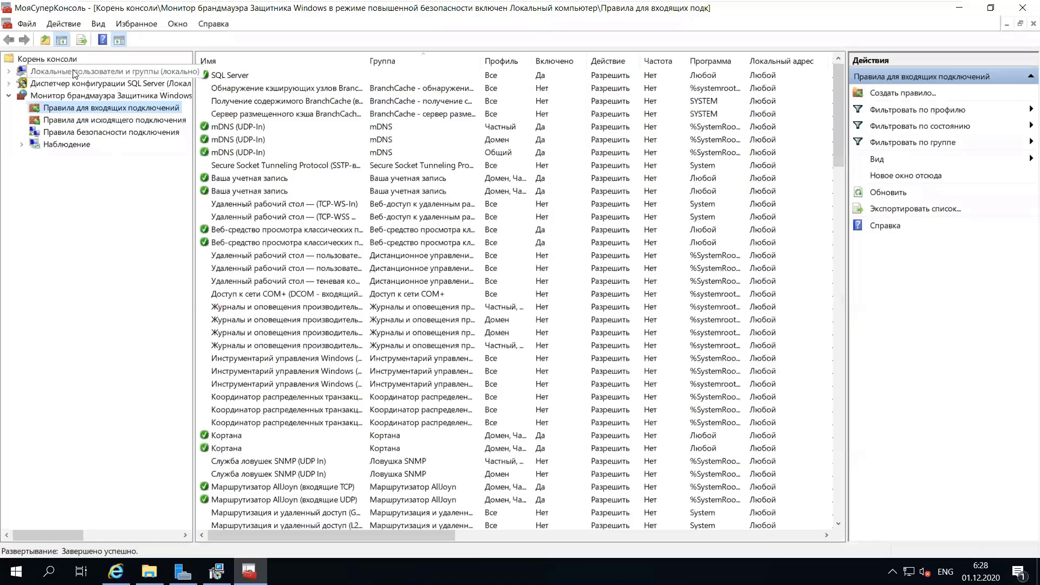
{"action": "left_click", "coordinate": [8, 95]}
{"action": "left_click", "coordinate": [9, 71]}
{"action": "left_click", "coordinate": [62, 84]}
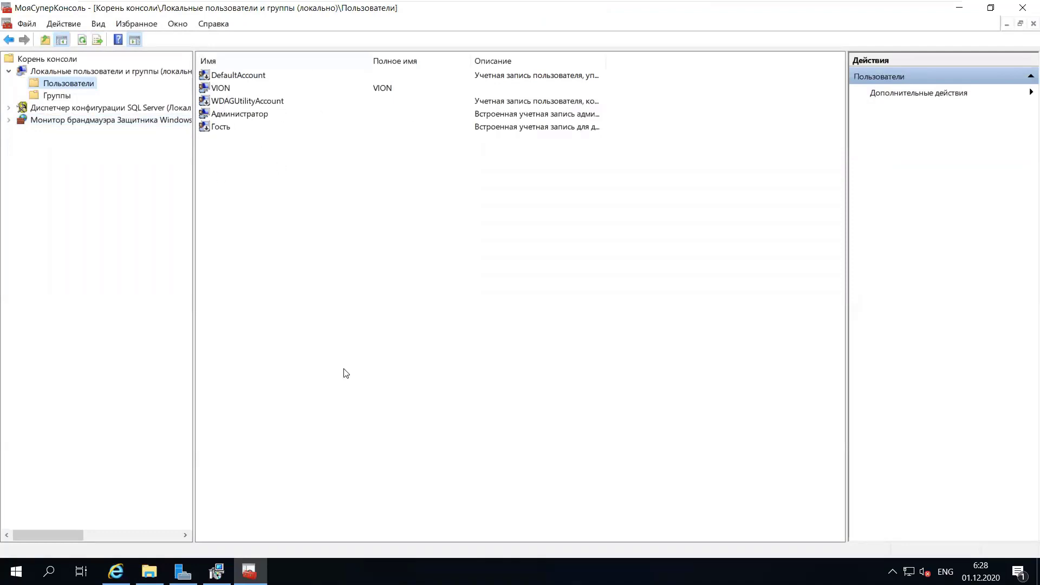
{"action": "left_click", "coordinate": [217, 571]}
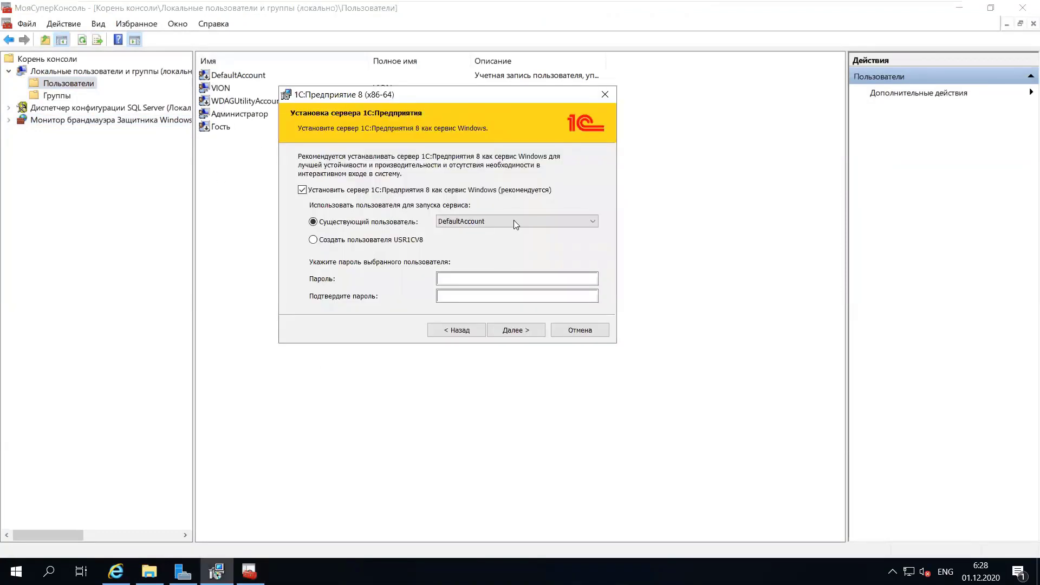
Select the existing user VION as the account that runs the server service
{"action": "left_click", "coordinate": [593, 221]}
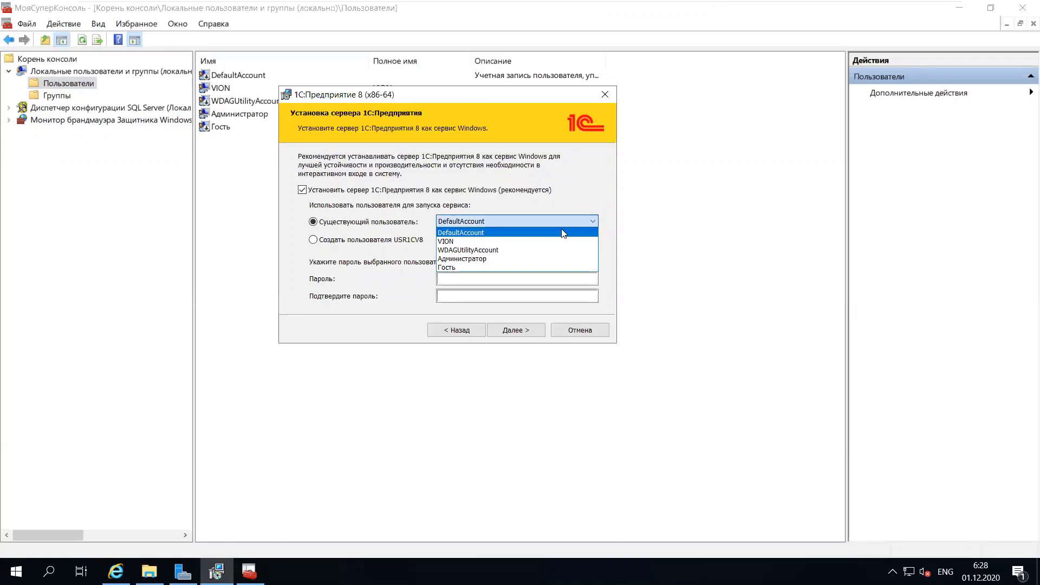
{"action": "left_click", "coordinate": [517, 242]}
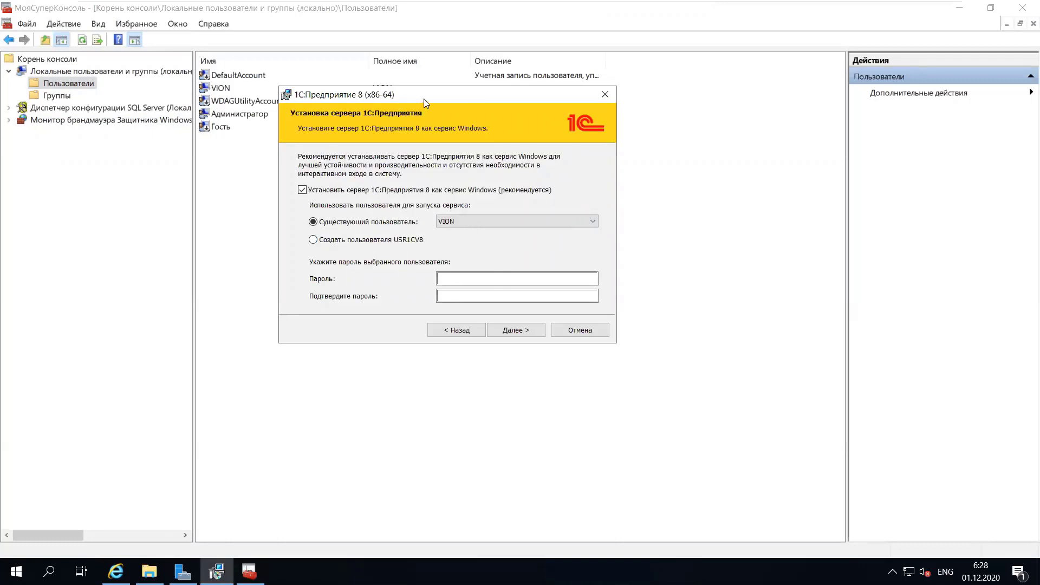
{"action": "left_click_drag", "start_coordinate": [424, 99], "coordinate": [410, 111]}
Choose to create the user USR1CV8 for the server service, enter and confirm the account password, and continue
{"action": "left_click", "coordinate": [299, 250]}
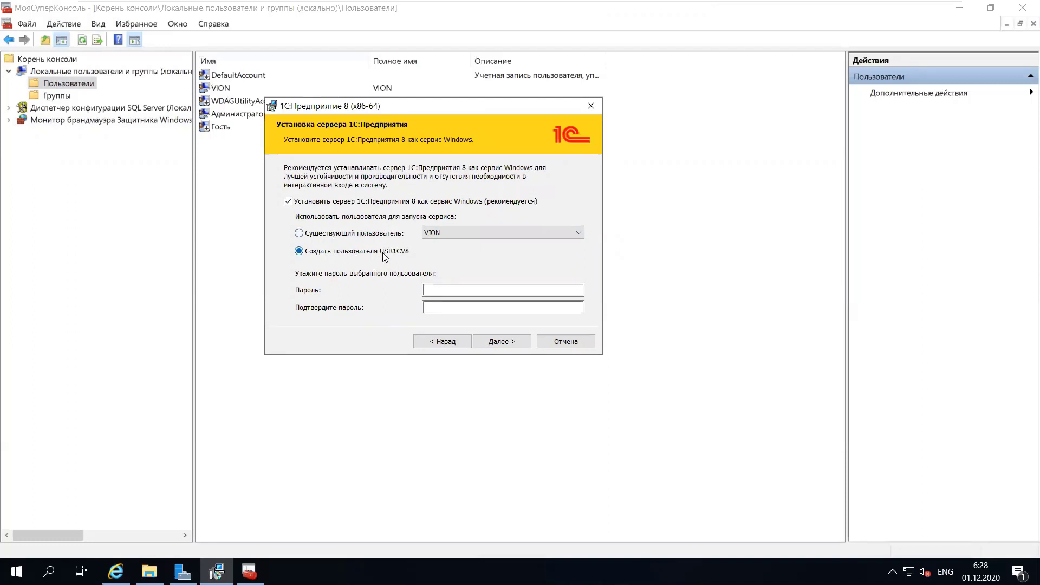
{"action": "left_click", "coordinate": [441, 290]}
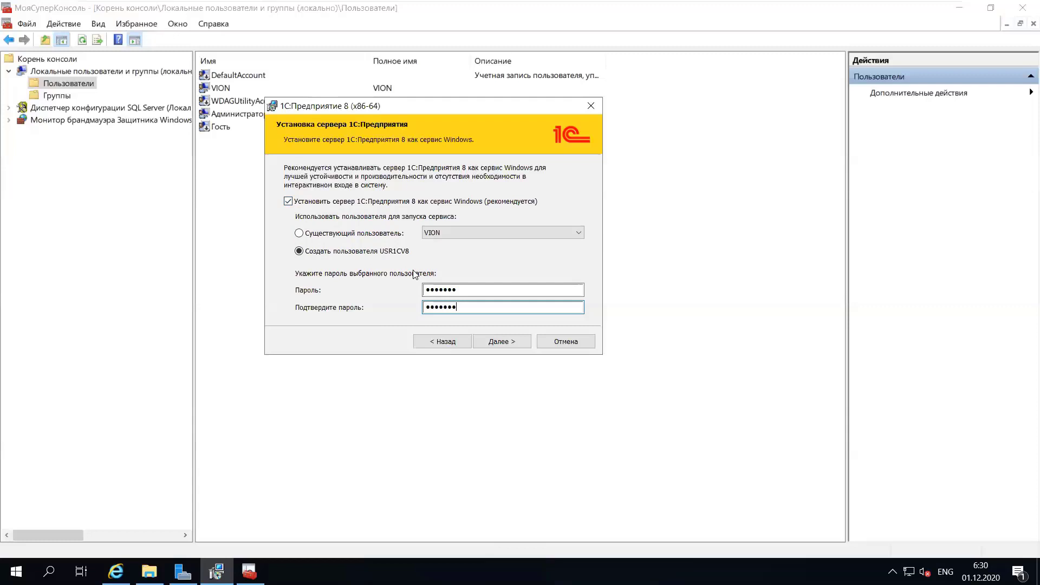
{"action": "left_click", "coordinate": [501, 342]}
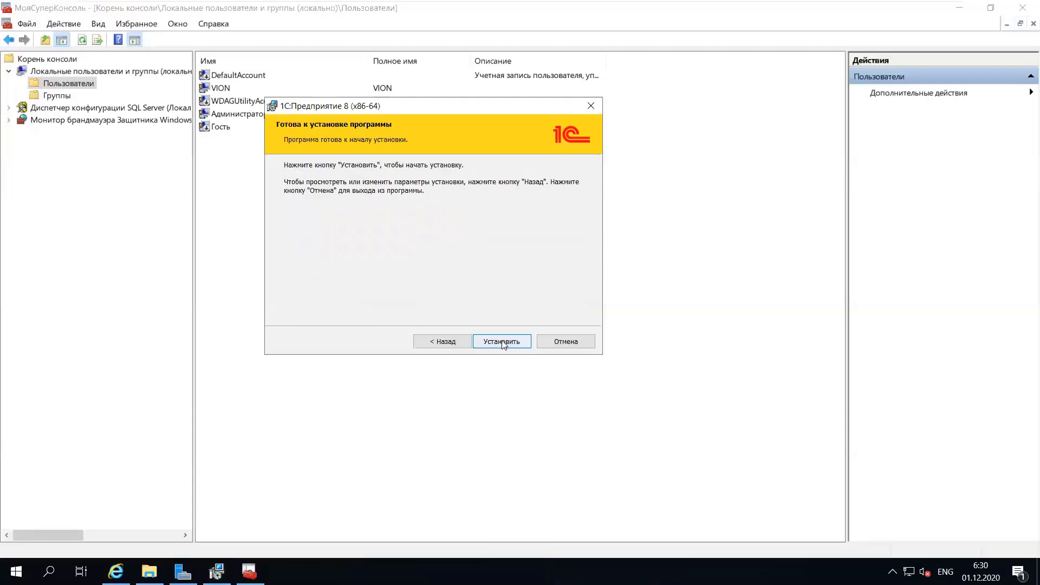
Install the platform without the hardware protection key driver and finish setup without opening the Readme file
{"action": "left_click", "coordinate": [503, 343]}
{"action": "left_click", "coordinate": [461, 373]}
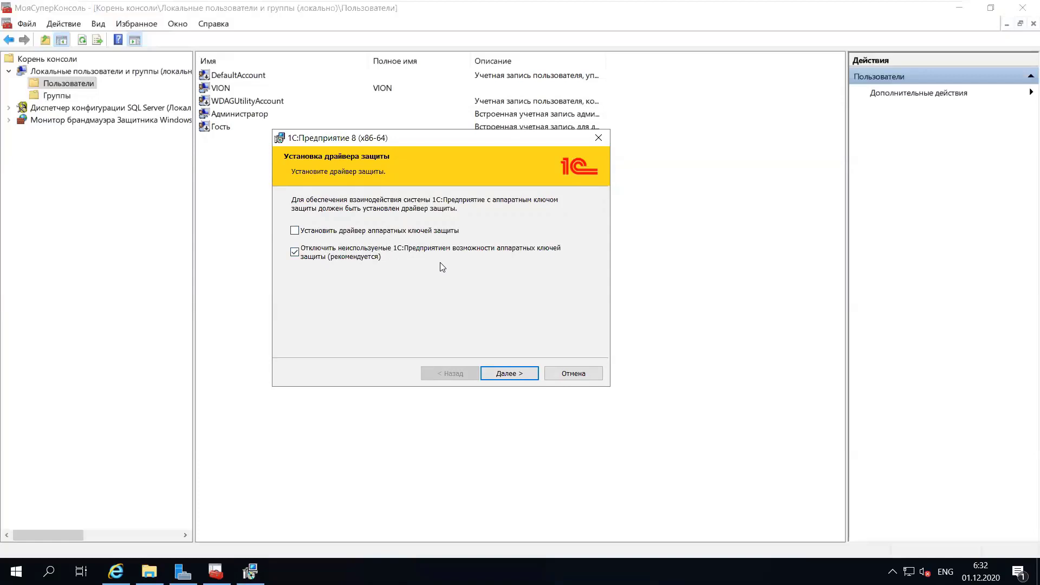
{"action": "left_click", "coordinate": [510, 375]}
{"action": "left_click", "coordinate": [413, 284]}
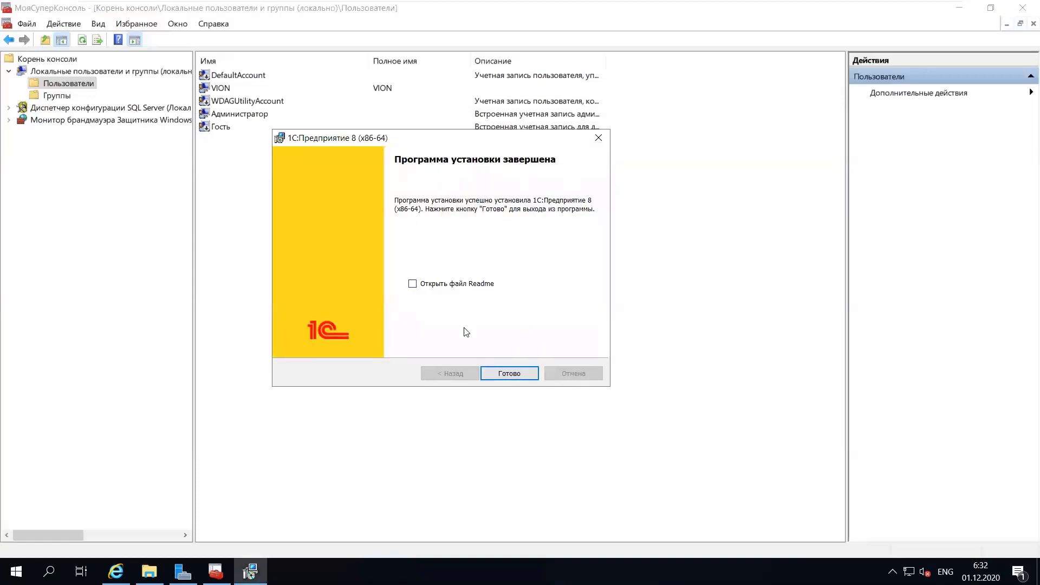
{"action": "left_click", "coordinate": [507, 377]}
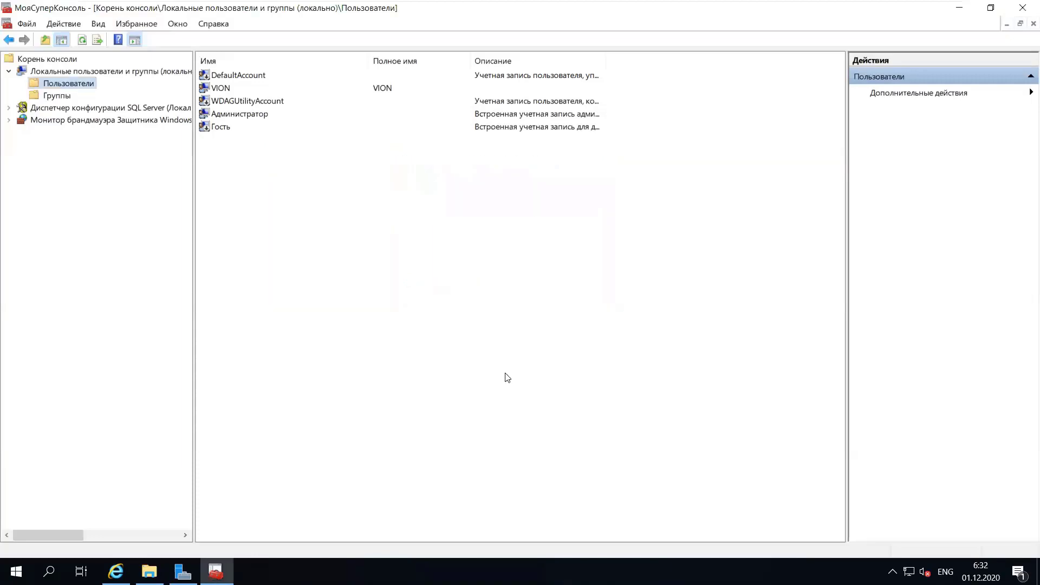
Minimize the console and open the folder C:\Program Files\1cv8\8.3.18.1208\bin in File Explorer
{"action": "left_click", "coordinate": [959, 8]}
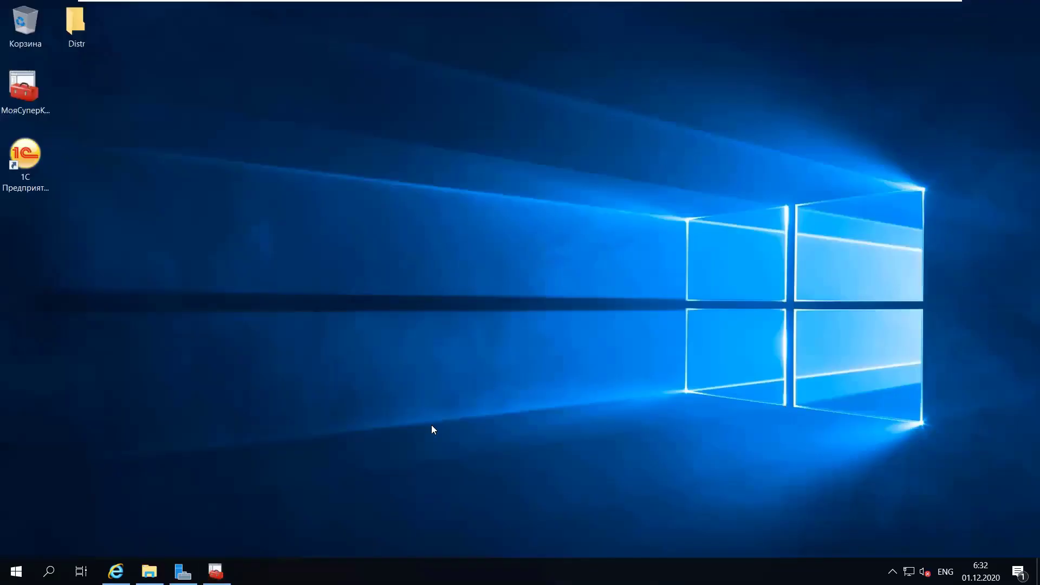
{"action": "left_click", "coordinate": [149, 572]}
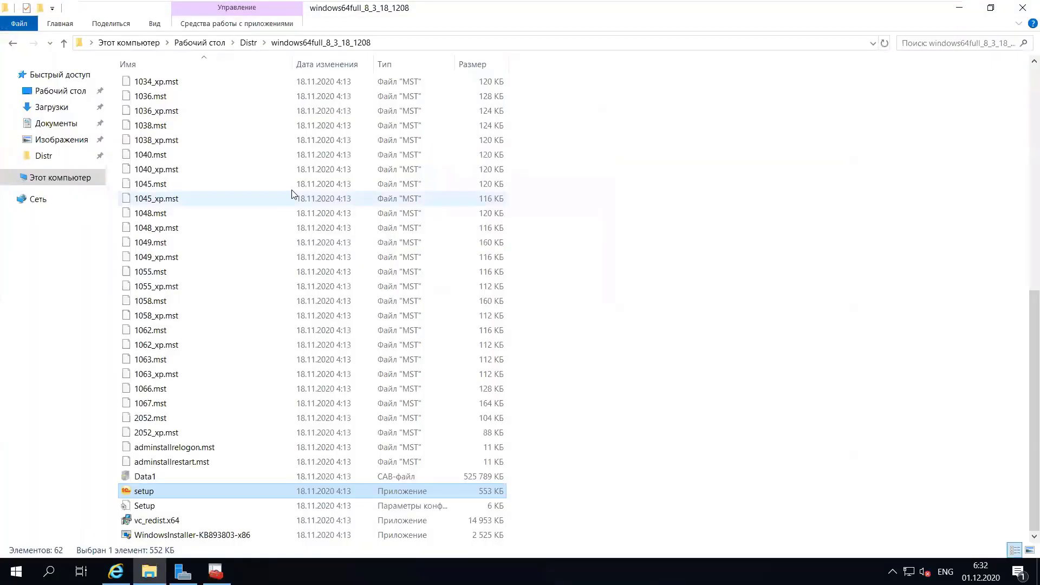
{"action": "left_click", "coordinate": [129, 43]}
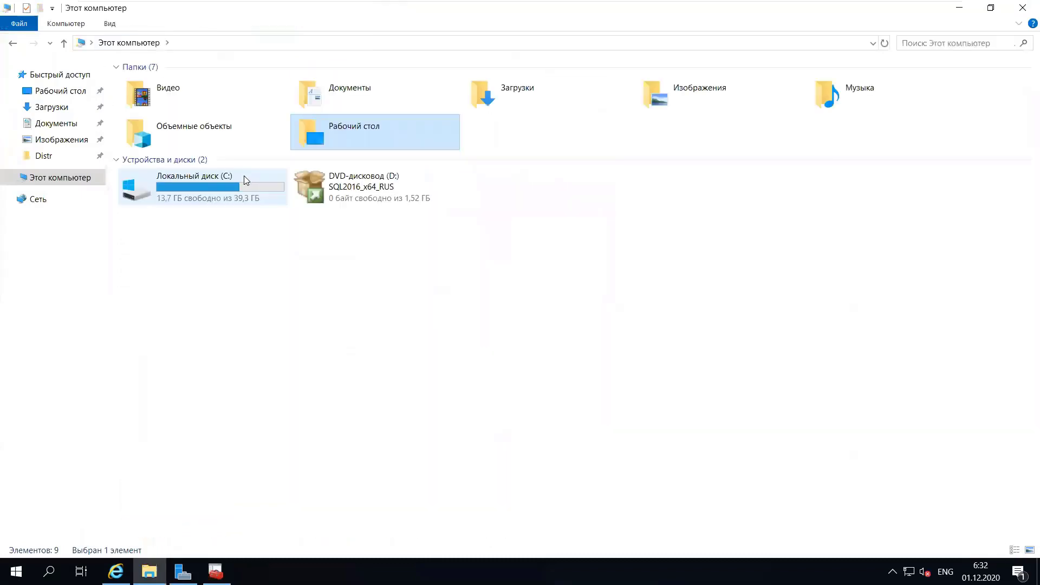
{"action": "double_click", "coordinate": [230, 190]}
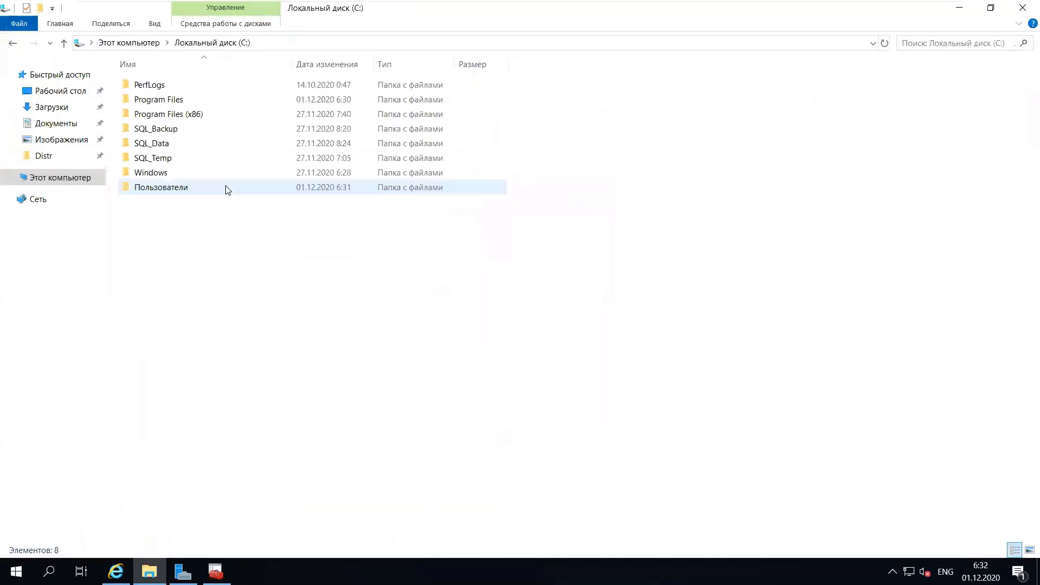
{"action": "double_click", "coordinate": [186, 101]}
{"action": "double_click", "coordinate": [158, 88]}
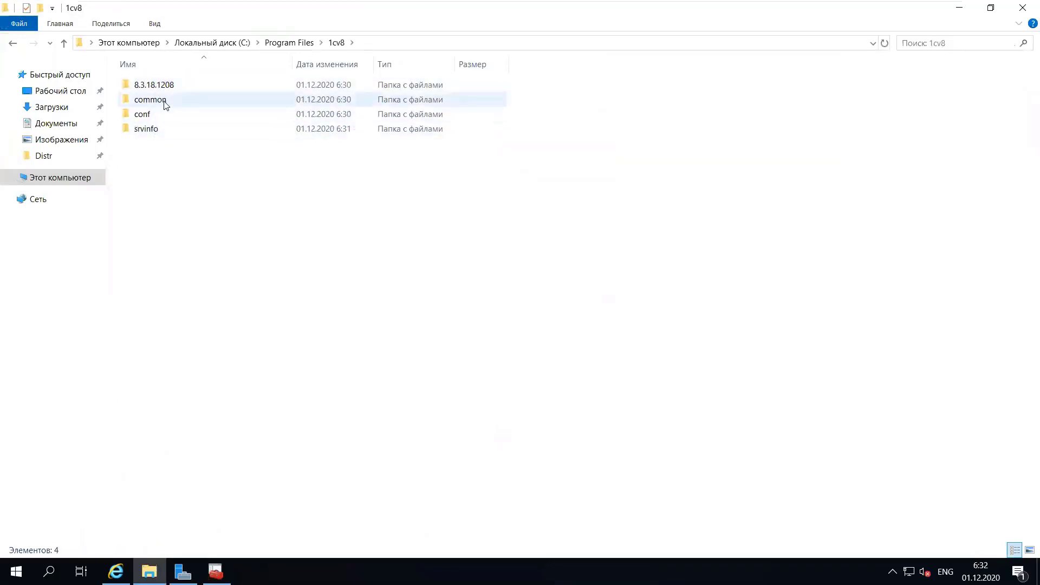
{"action": "left_click", "coordinate": [165, 89]}
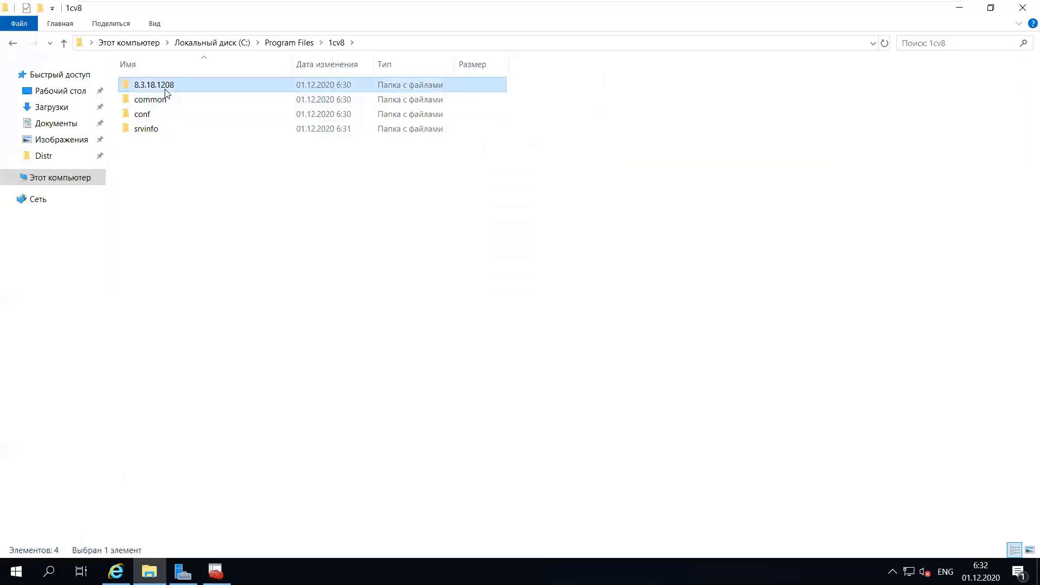
{"action": "double_click", "coordinate": [157, 91]}
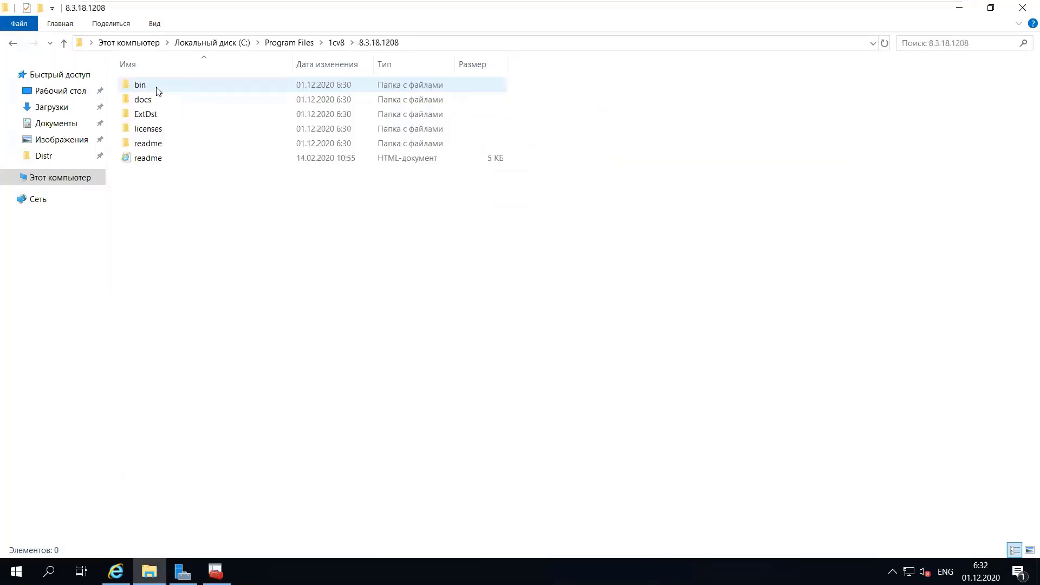
{"action": "double_click", "coordinate": [142, 86]}
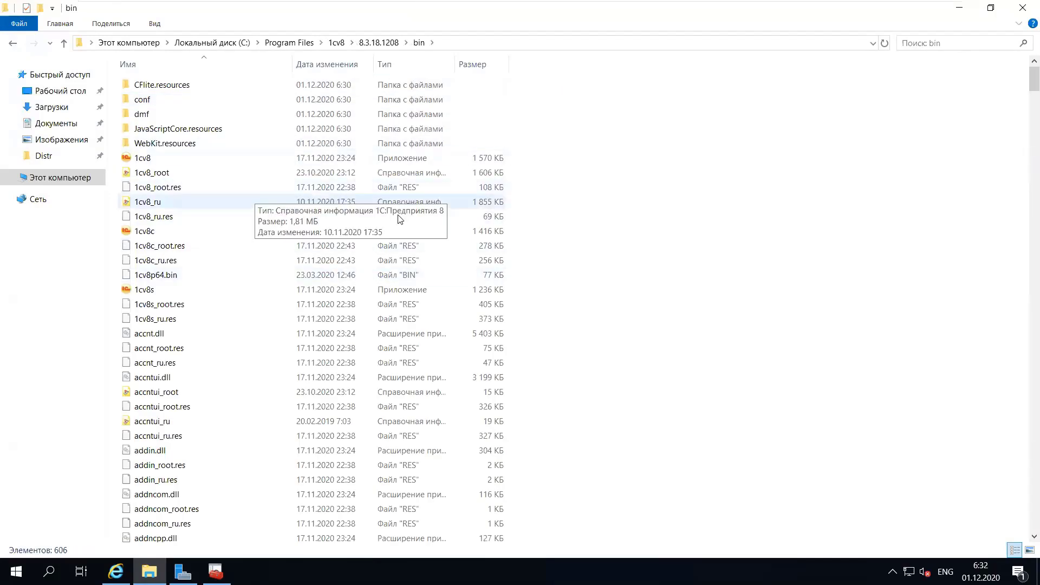
Group the files in the bin folder by type
{"action": "right_click", "coordinate": [550, 139]}
{"action": "mouse_move", "coordinate": [631, 175]}
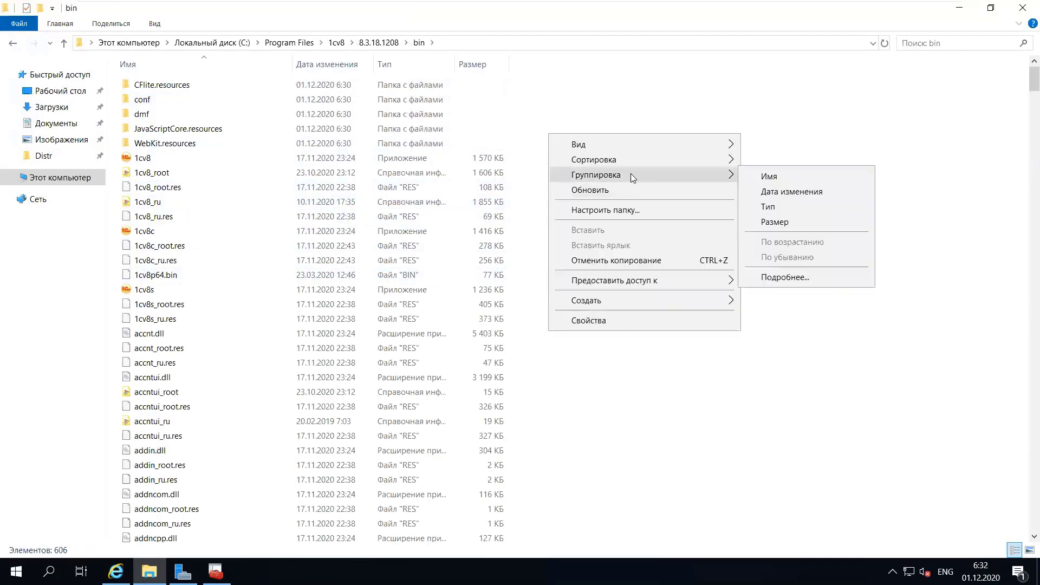
{"action": "left_click", "coordinate": [779, 206]}
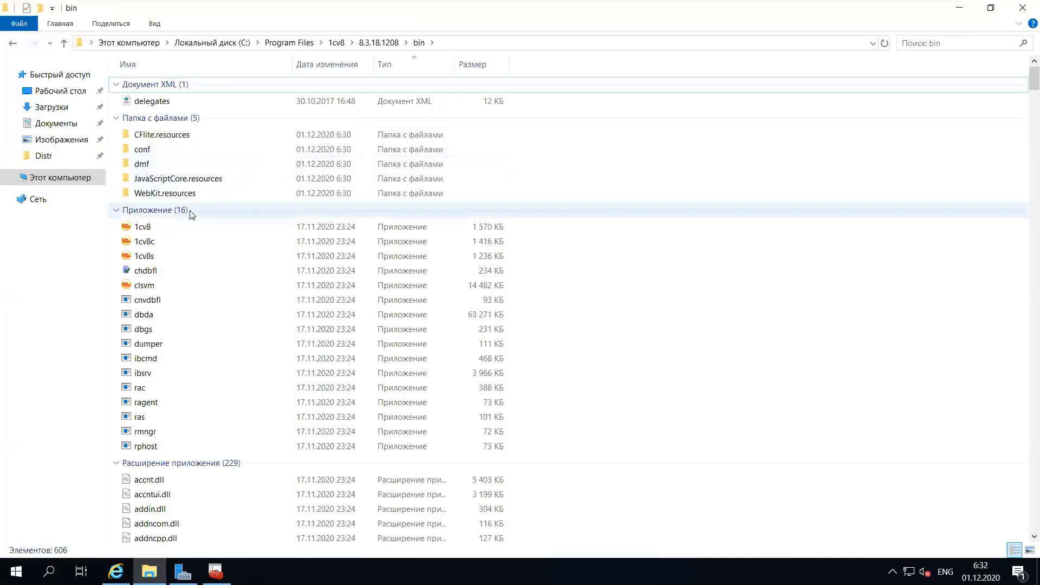
Examine the applications in the bin folder, including chdbfl, 1cv8, 1cv8c, 1cv8s, ragent and rac
{"action": "left_click", "coordinate": [146, 271]}
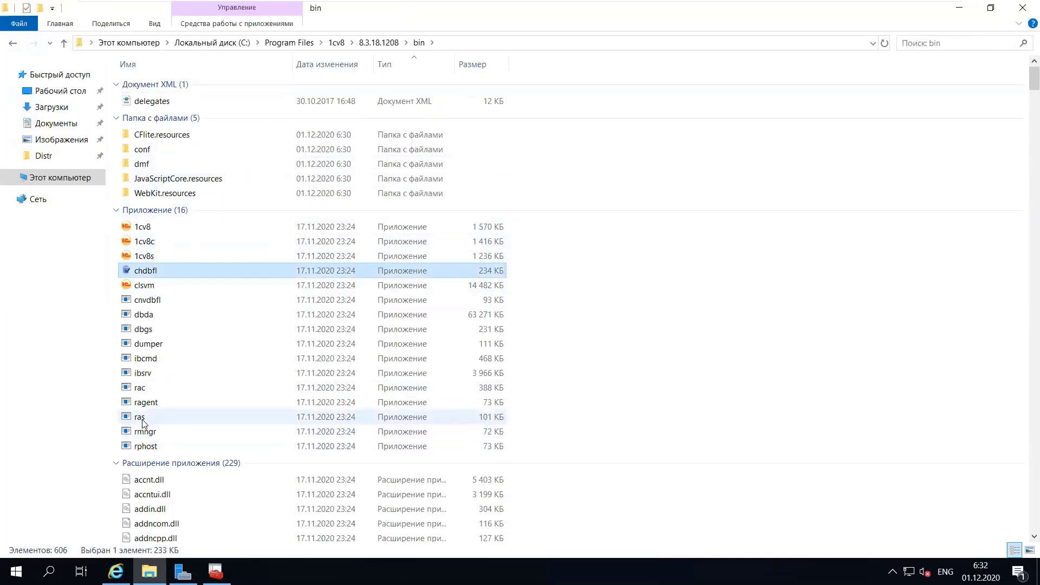
{"action": "left_click", "coordinate": [149, 229]}
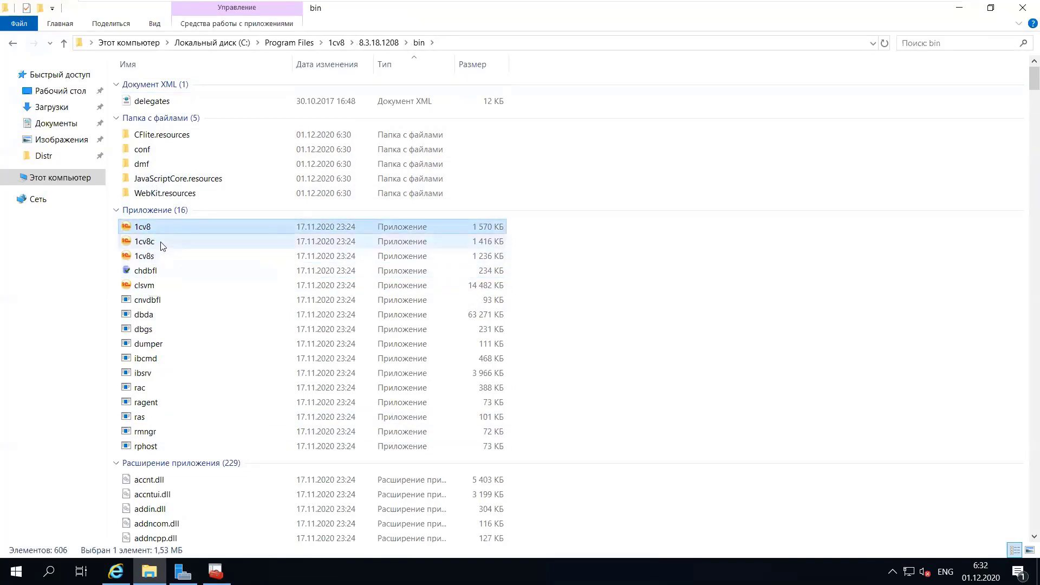
{"action": "left_click", "coordinate": [161, 245]}
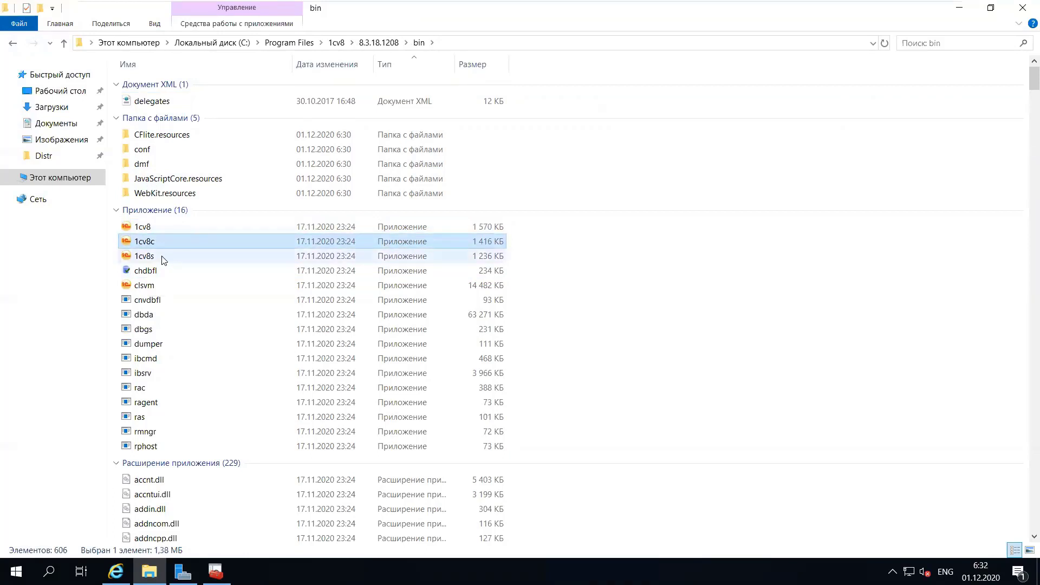
{"action": "left_click", "coordinate": [160, 257]}
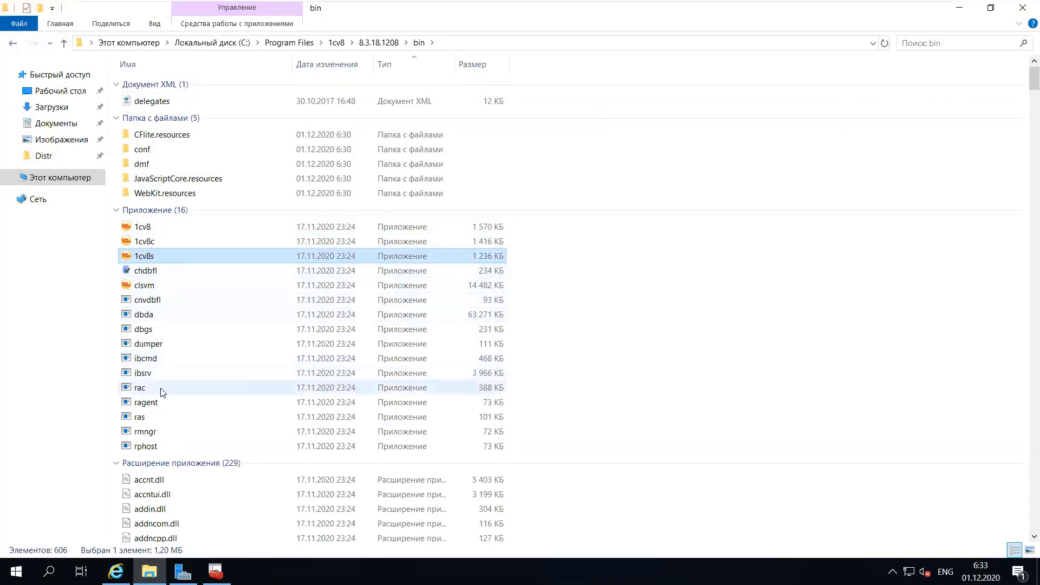
{"action": "left_click", "coordinate": [156, 404]}
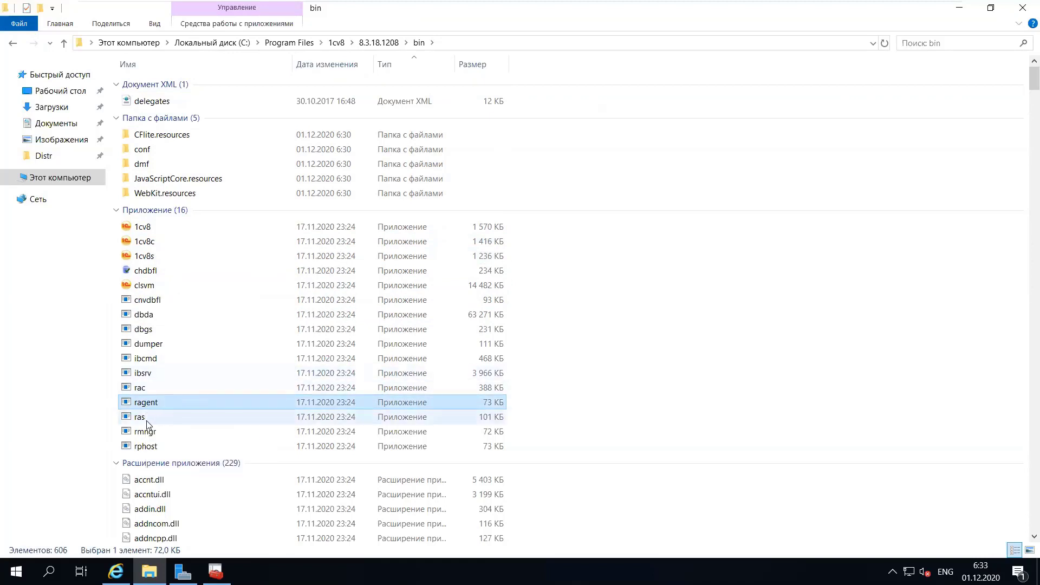
{"action": "left_click", "coordinate": [151, 389]}
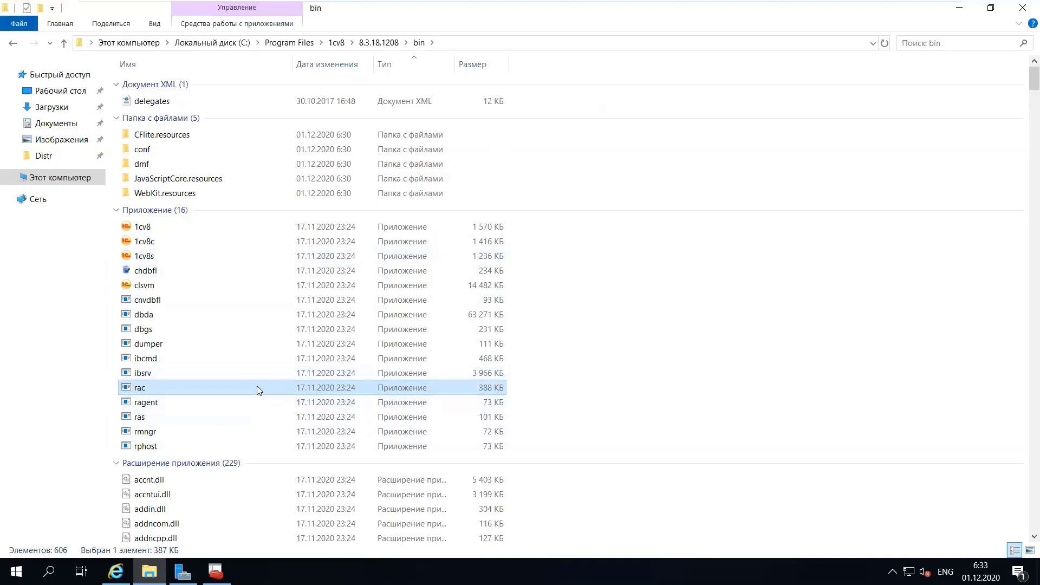
{"action": "mouse_move", "coordinate": [252, 383]}
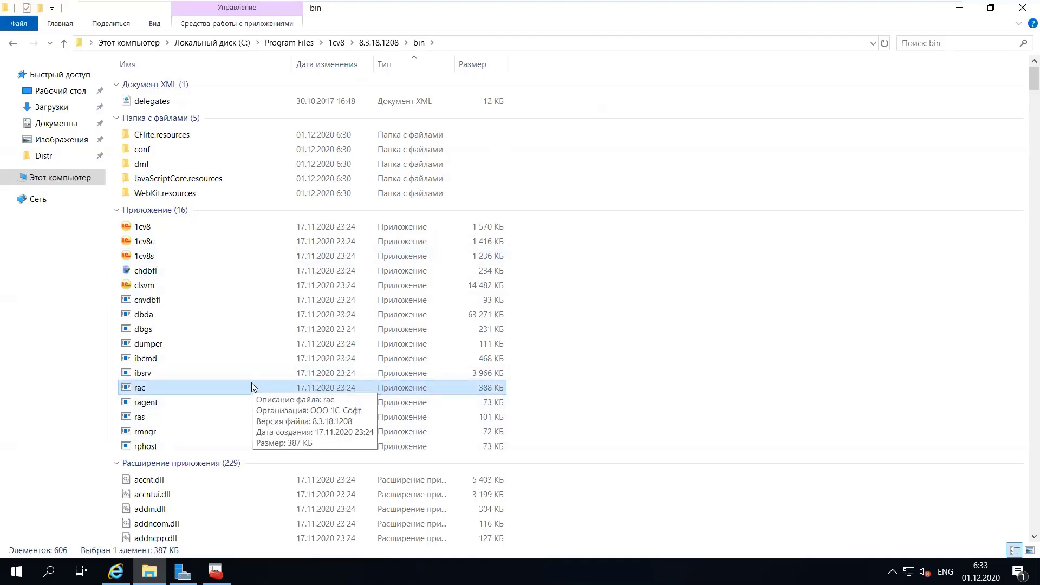
Go up from bin through 8.3.18.1208 to the 1cv8 folder, then open common and examine its files
{"action": "left_click", "coordinate": [378, 42]}
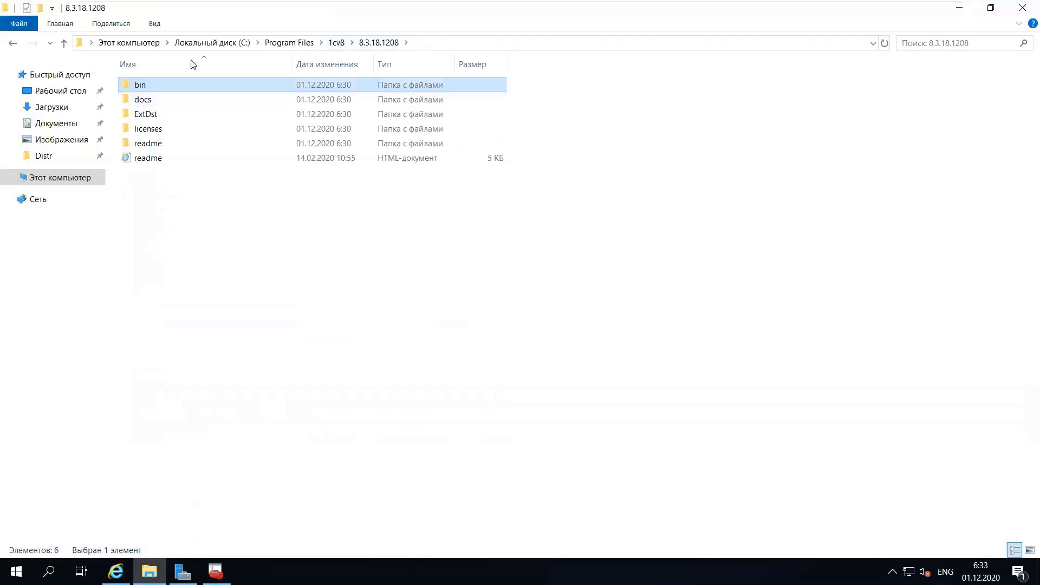
{"action": "double_click", "coordinate": [155, 103]}
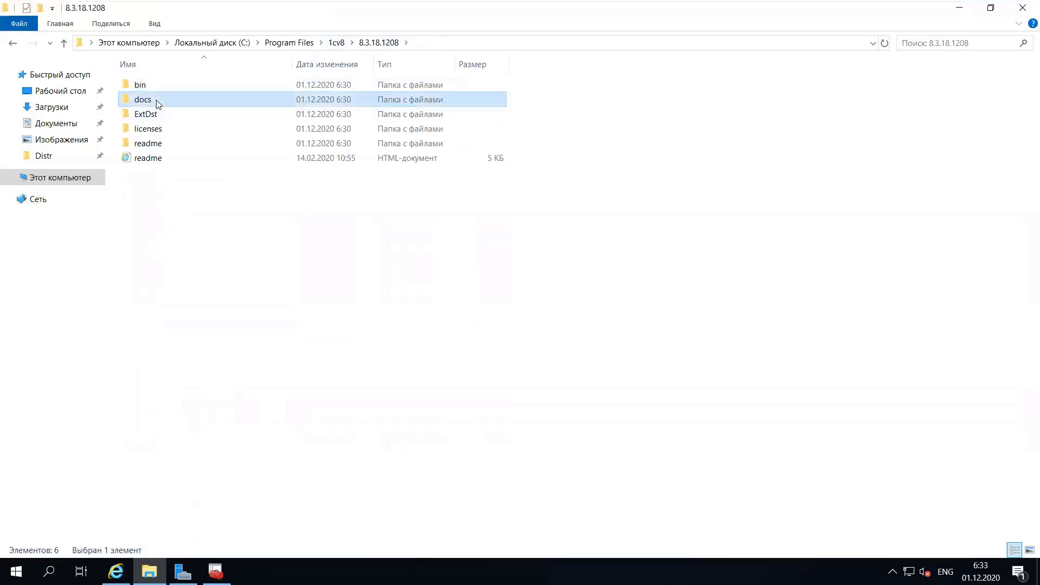
{"action": "left_click", "coordinate": [378, 42]}
{"action": "key", "text": "alt+Up"}
{"action": "left_click", "coordinate": [163, 101]}
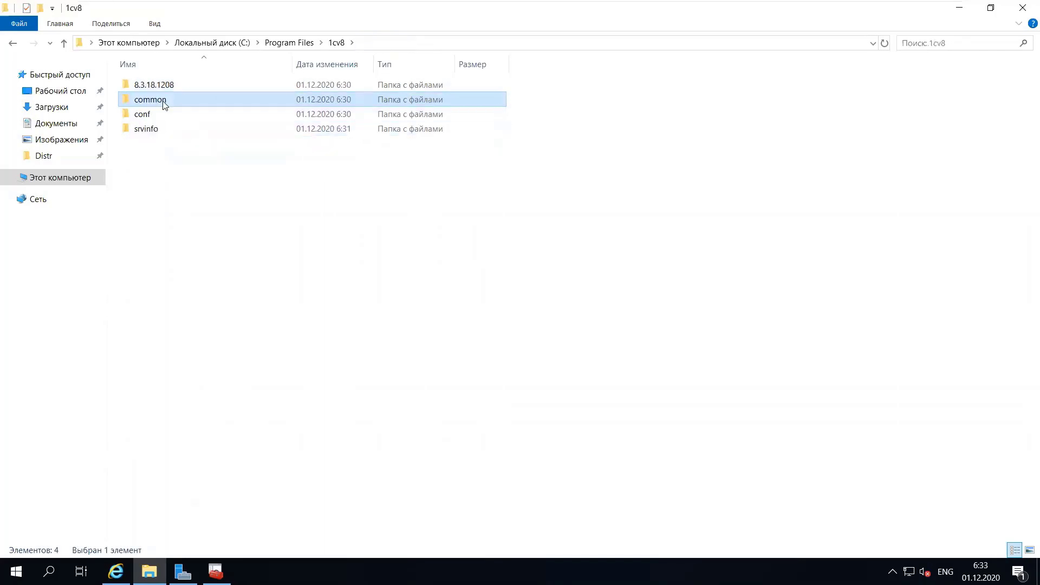
{"action": "double_click", "coordinate": [164, 103]}
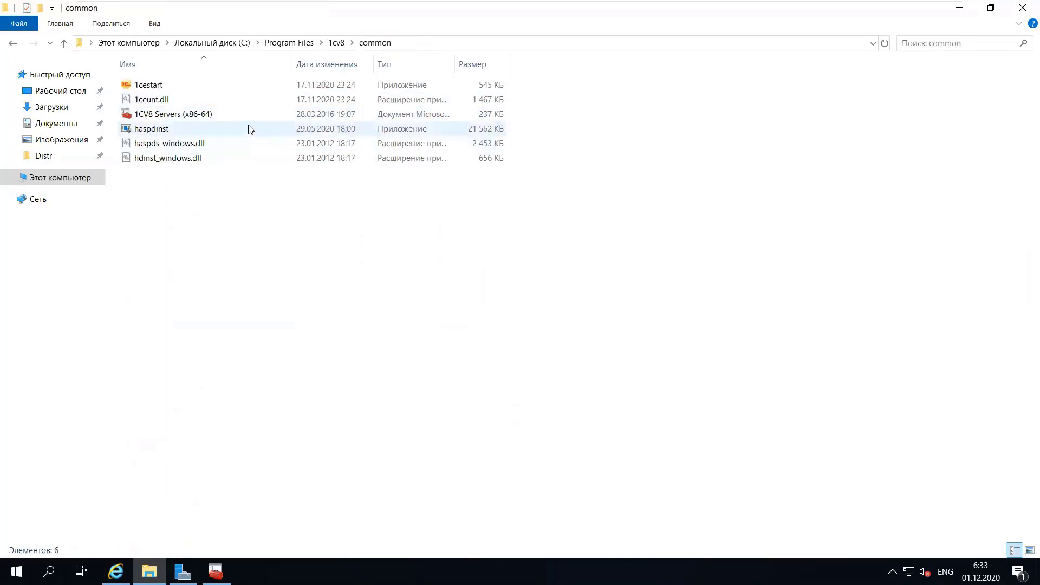
{"action": "left_click_drag", "start_coordinate": [292, 58], "coordinate": [294, 60]}
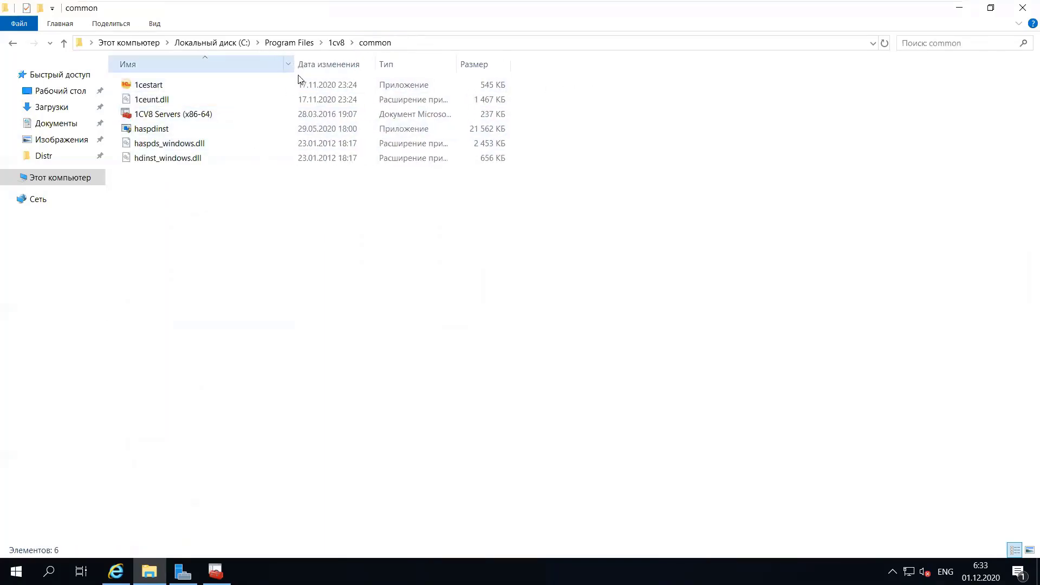
{"action": "mouse_move", "coordinate": [230, 156]}
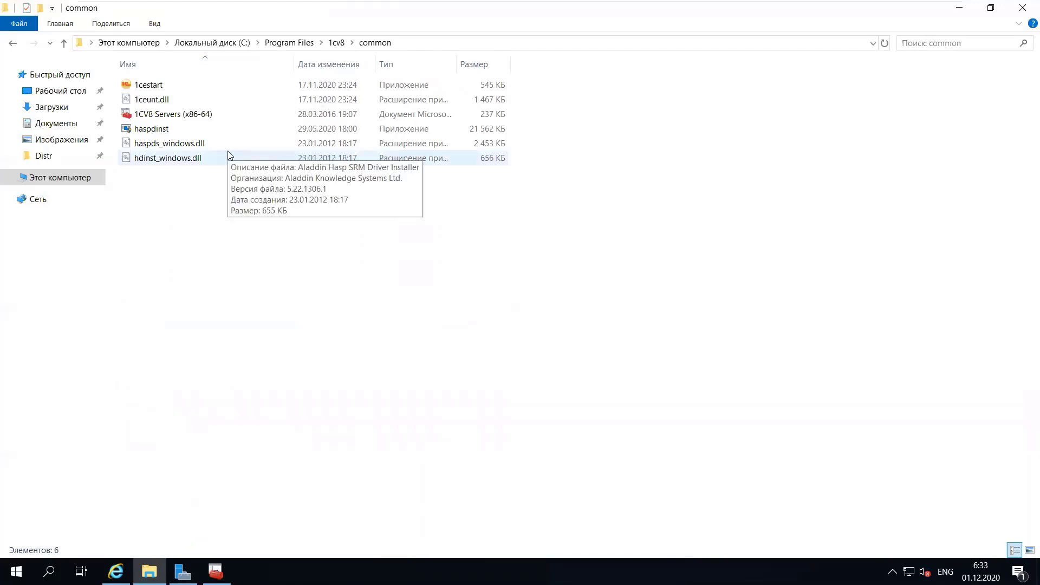
Launch 1cestart from the common folder, decline adding an infobase, and reposition the launcher window
{"action": "left_click", "coordinate": [154, 89]}
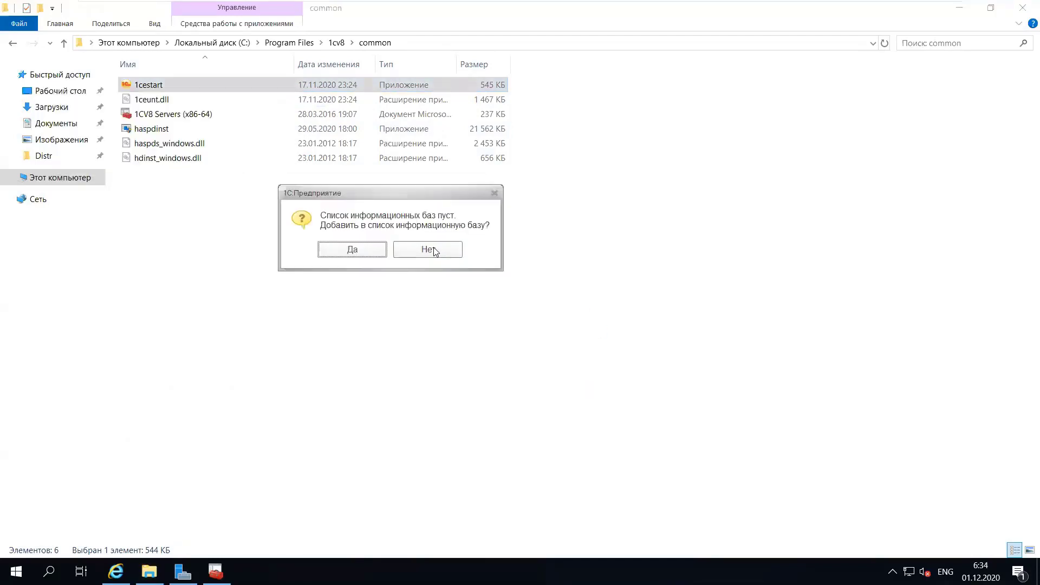
{"action": "left_click", "coordinate": [432, 247]}
{"action": "left_click_drag", "start_coordinate": [487, 162], "coordinate": [432, 125]}
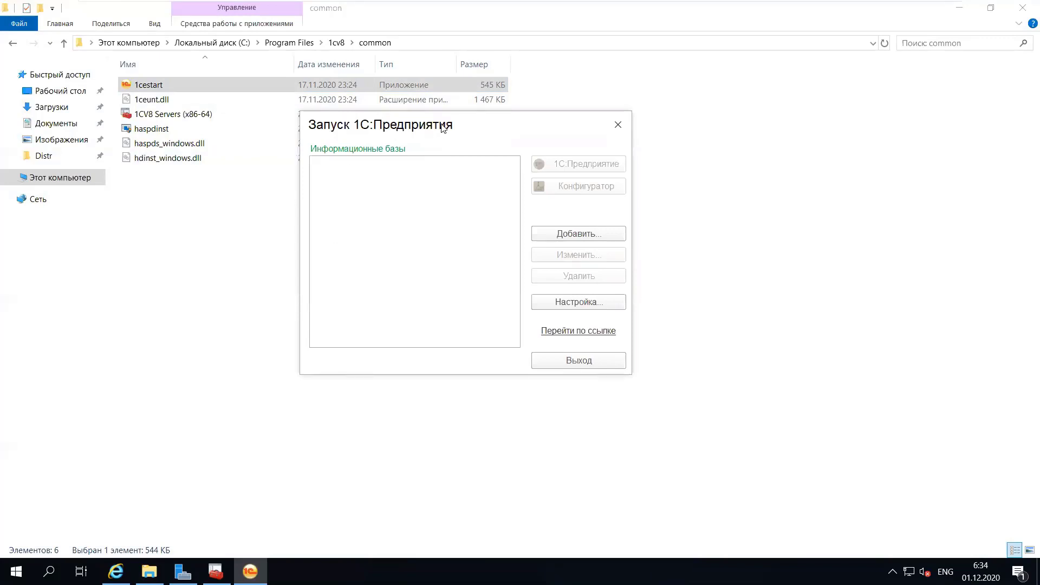
{"action": "left_click_drag", "start_coordinate": [440, 130], "coordinate": [451, 157]}
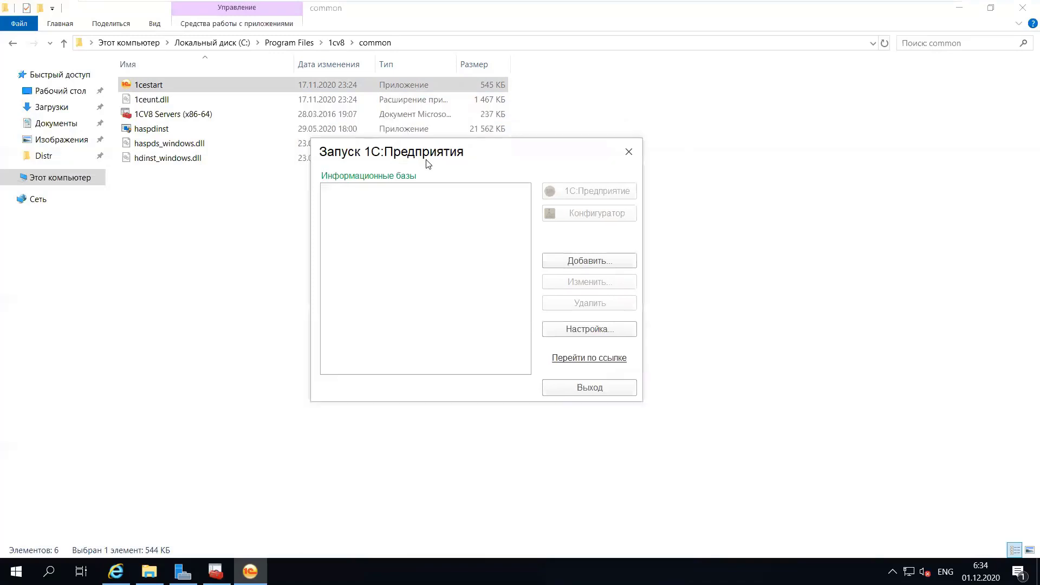
Inspect the 1cv8 application in the 8.3.18.1208\bin folder and return to the common folder
{"action": "left_click", "coordinate": [166, 90]}
{"action": "left_click", "coordinate": [331, 43]}
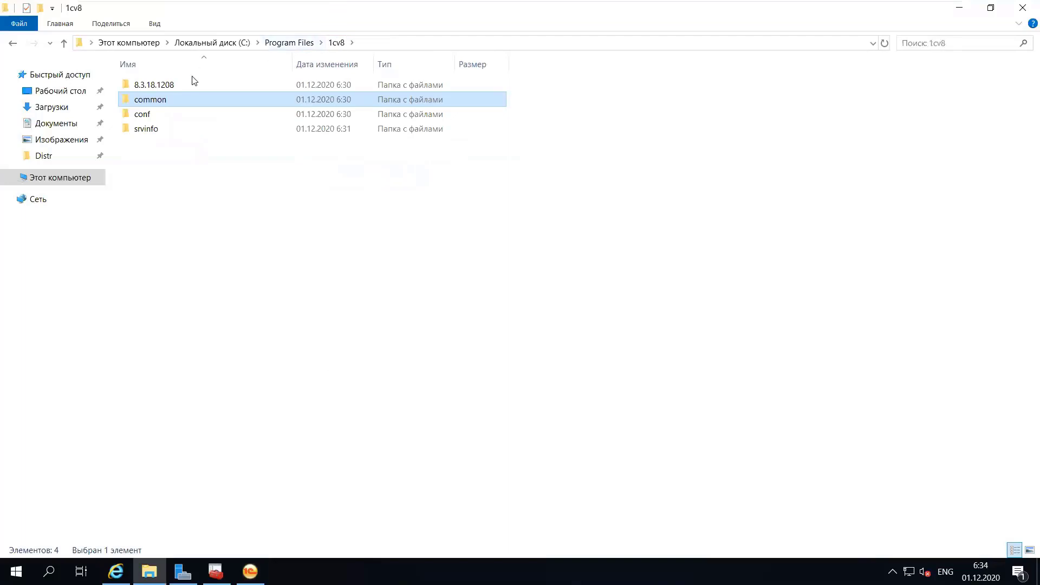
{"action": "double_click", "coordinate": [177, 85]}
{"action": "double_click", "coordinate": [143, 82]}
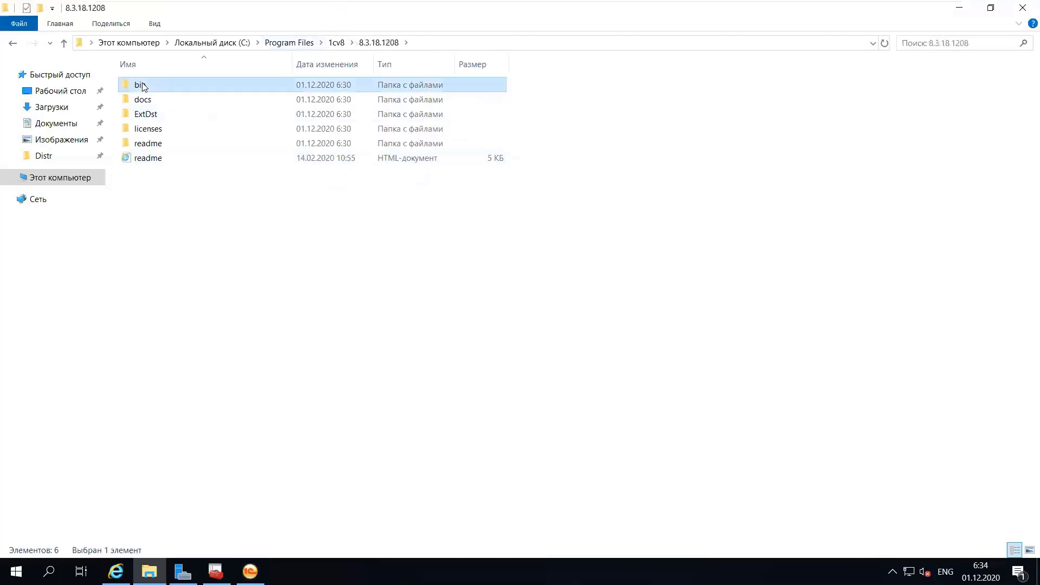
{"action": "left_click", "coordinate": [162, 230]}
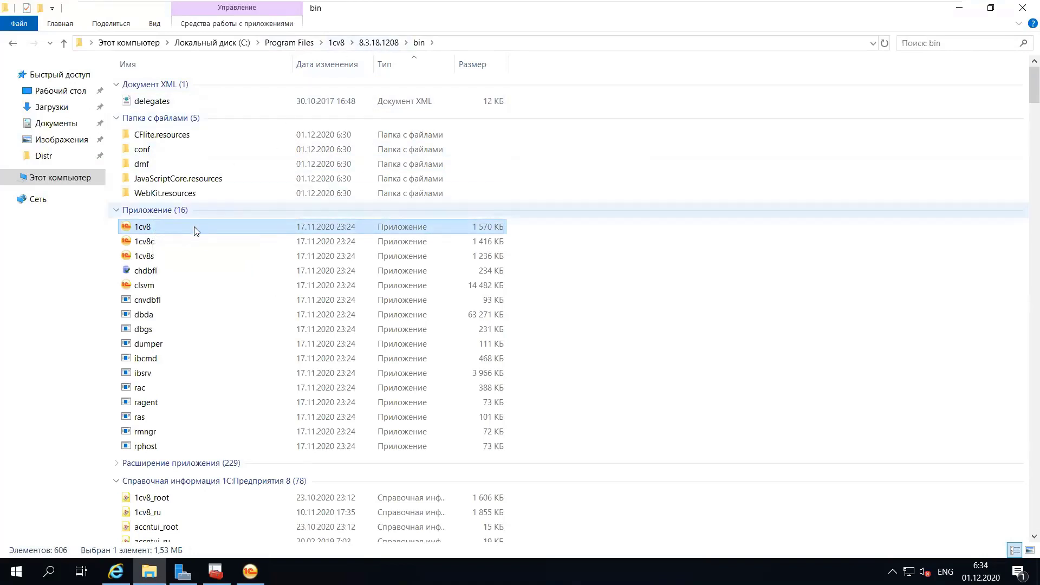
{"action": "mouse_move", "coordinate": [196, 226]}
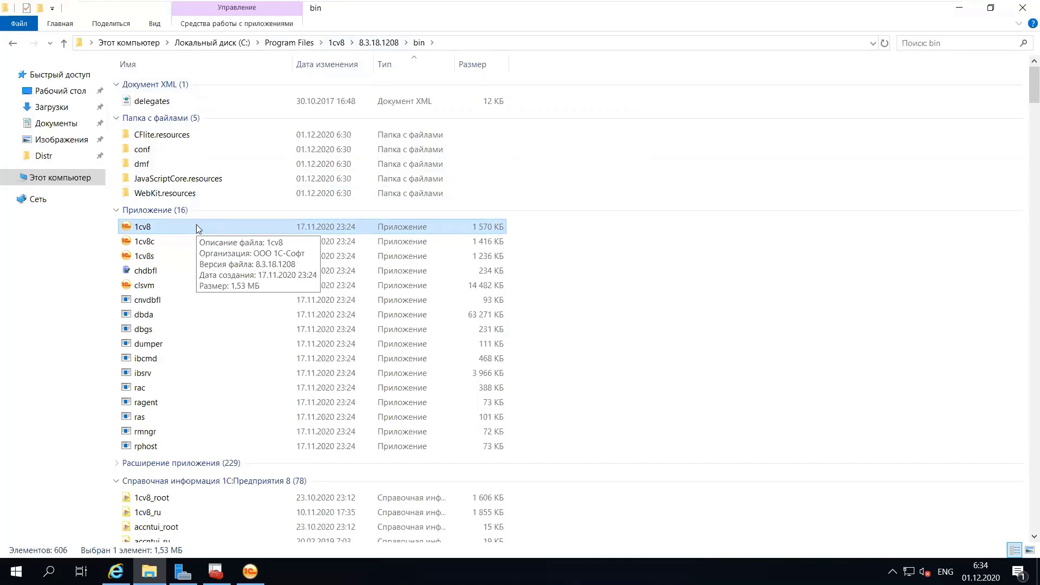
{"action": "left_click", "coordinate": [336, 45]}
{"action": "double_click", "coordinate": [145, 101]}
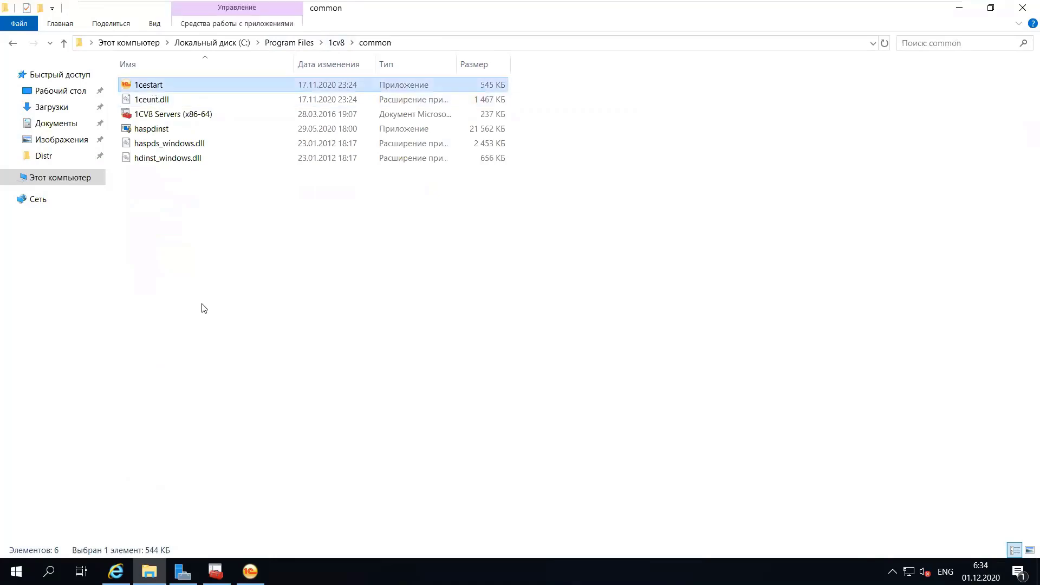